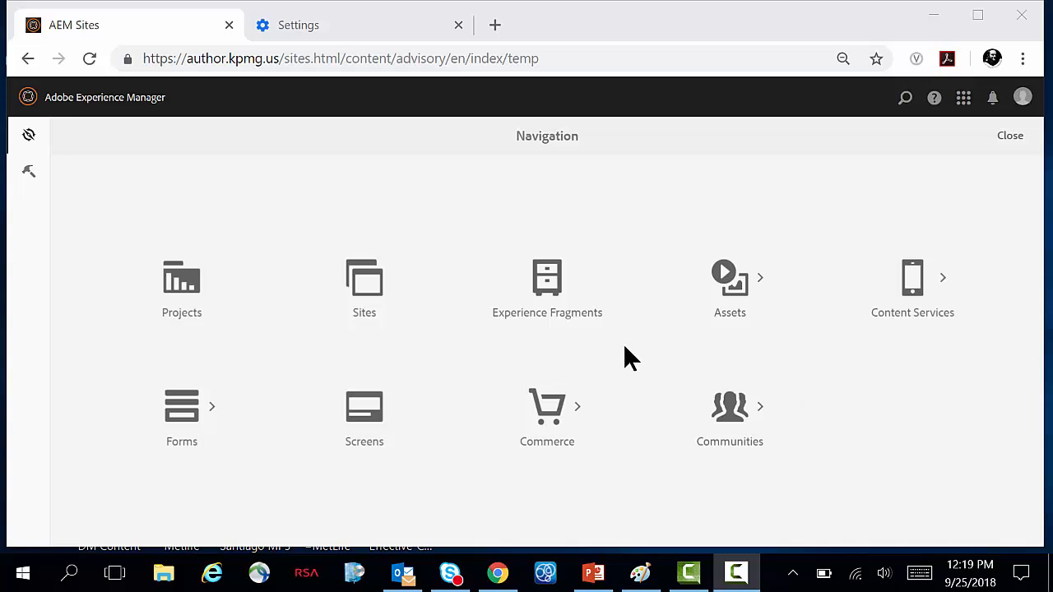
In Sites, browse through Advisory, en, Advisory and temp to the Customer centric business page
left_click(367, 292)
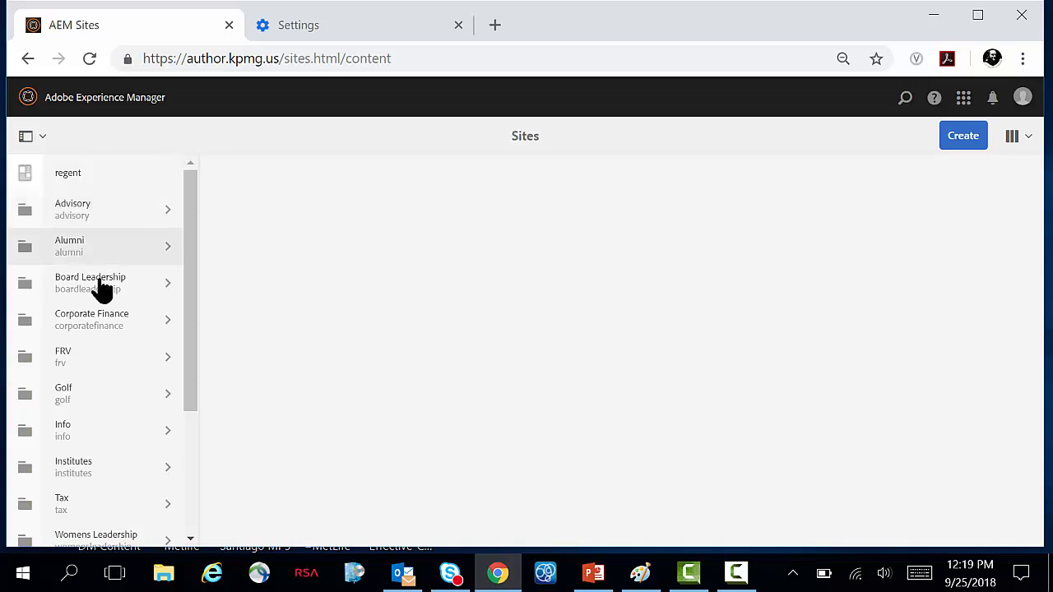
left_click(98, 212)
left_click(284, 186)
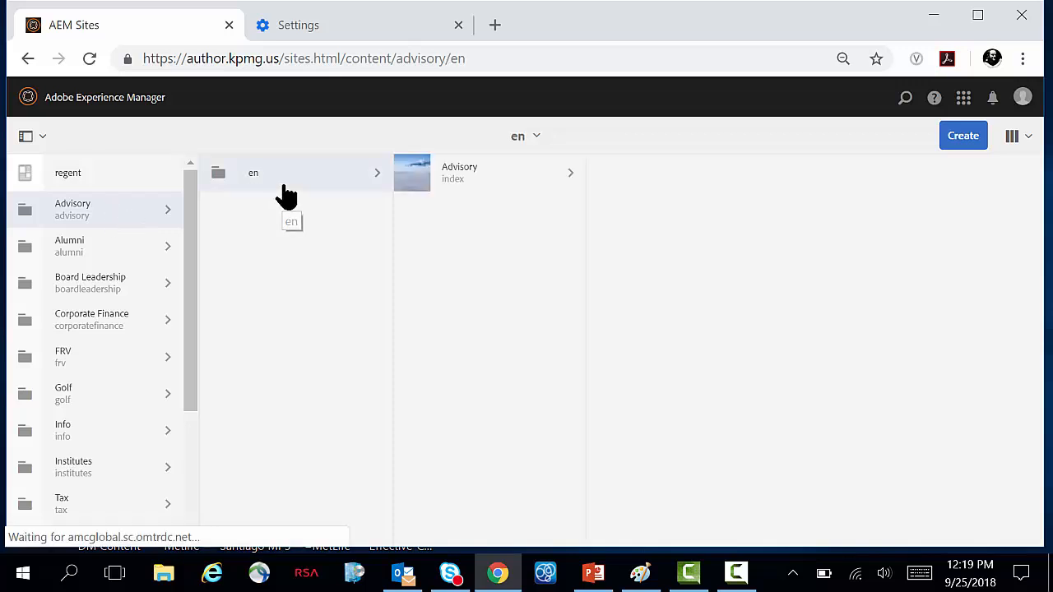
left_click(488, 187)
left_click_drag(770, 287, 757, 389)
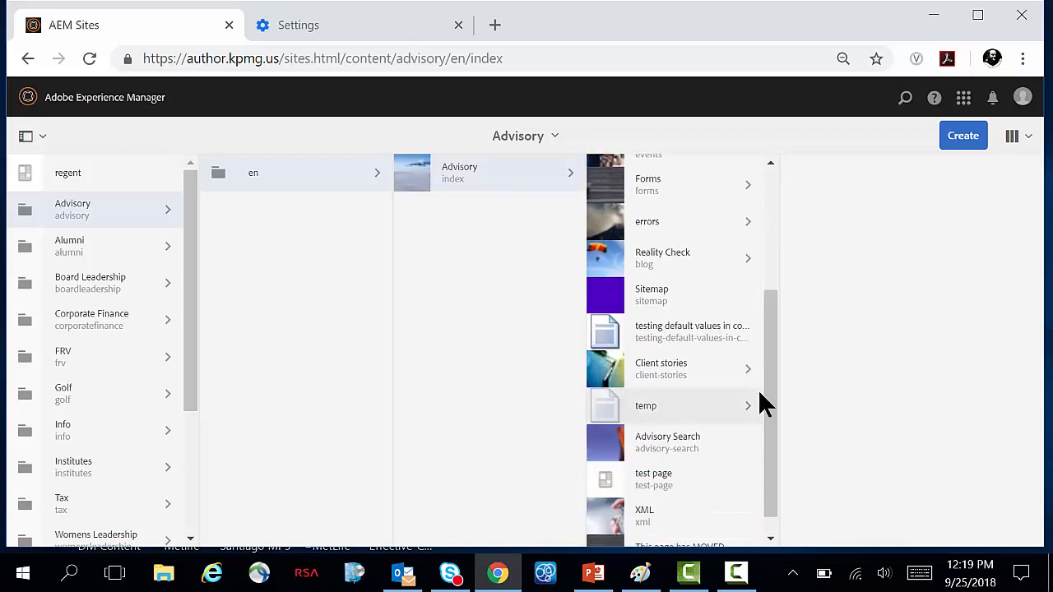
left_click(652, 411)
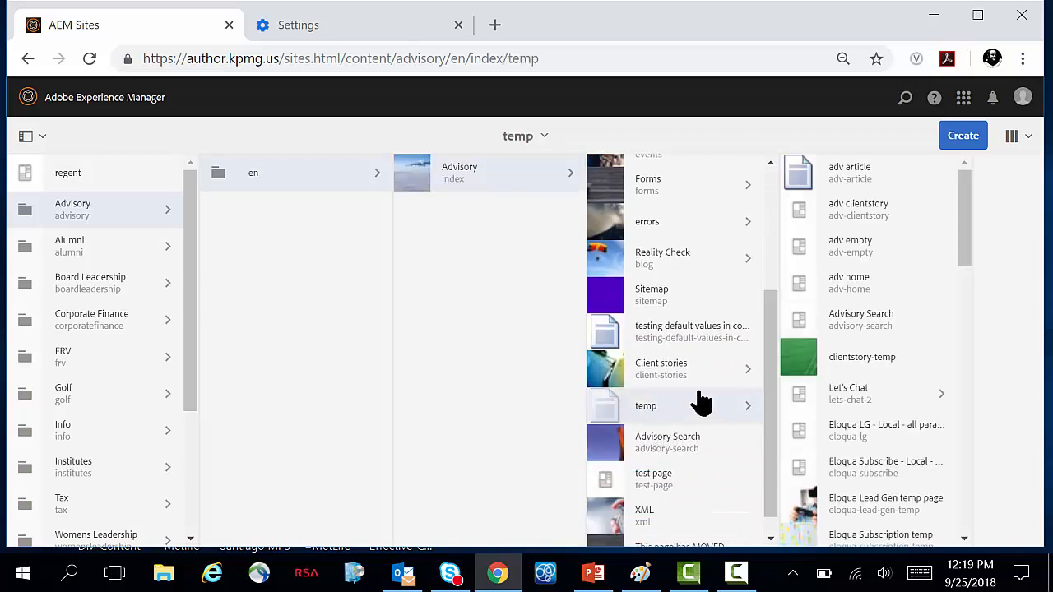
left_click_drag(964, 246, 929, 399)
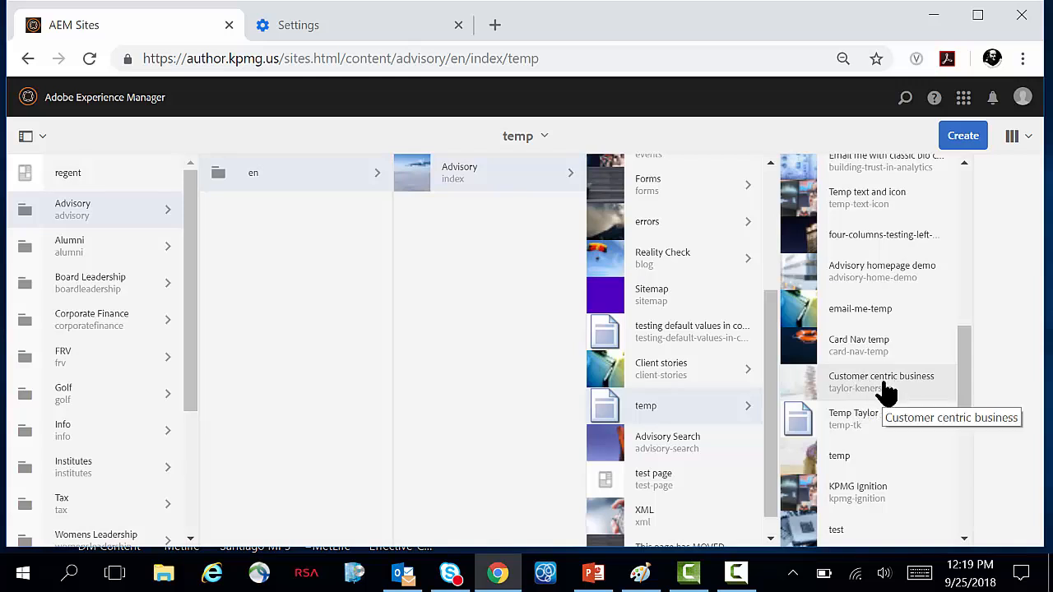
left_click(886, 394)
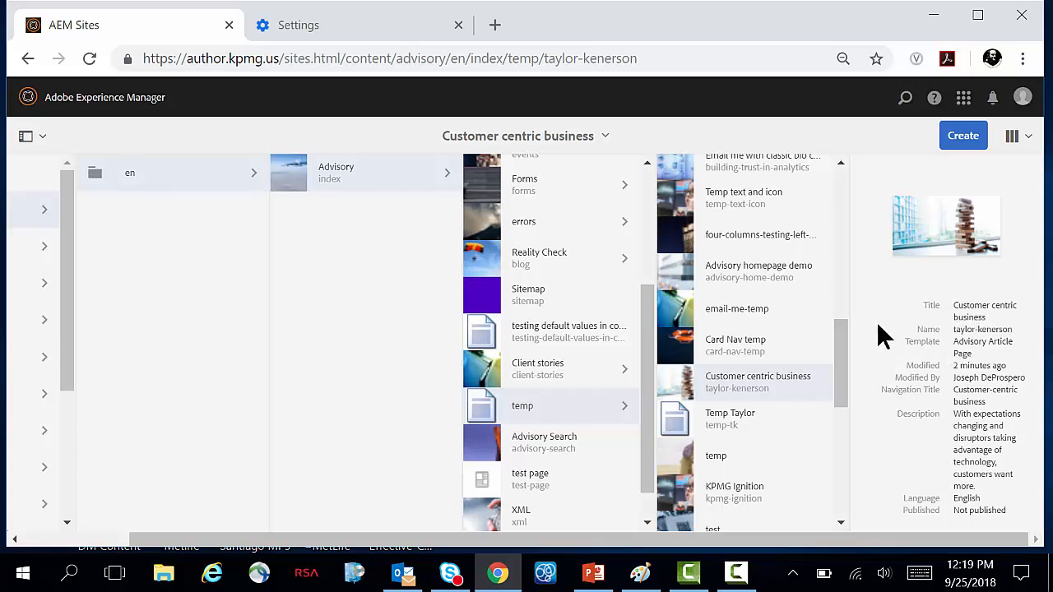
Create a version of the Customer centric business page labelled "October 17, 2018"
left_click(675, 388)
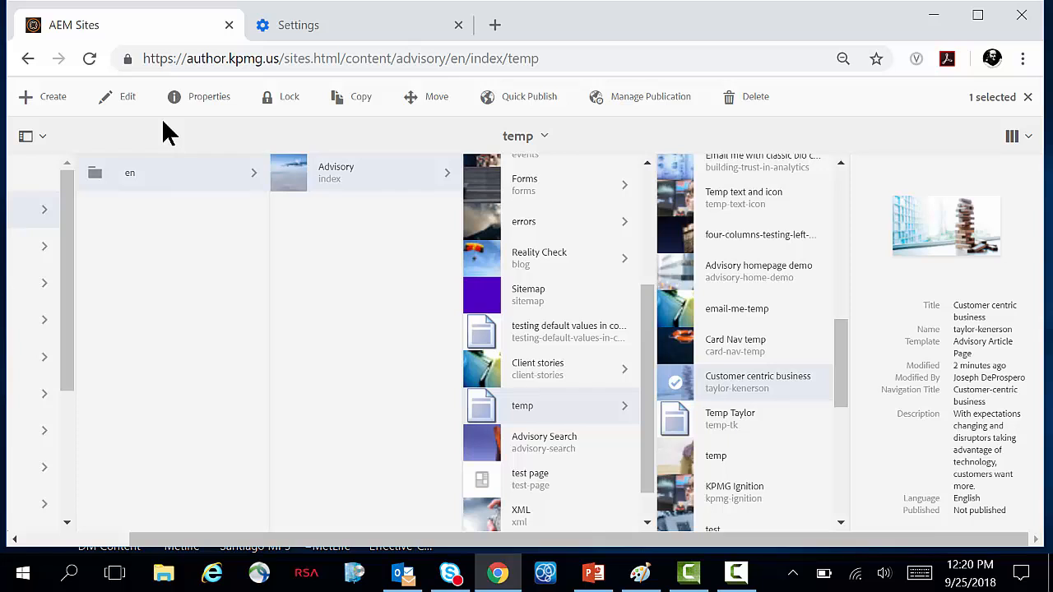
left_click(51, 100)
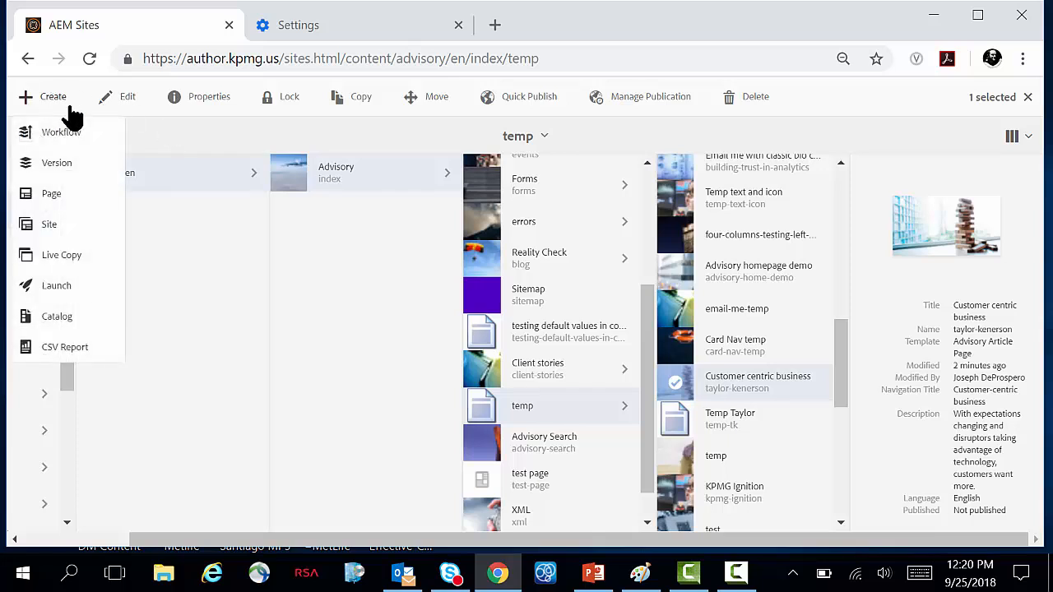
left_click(72, 164)
left_click(491, 260)
type("Octo")
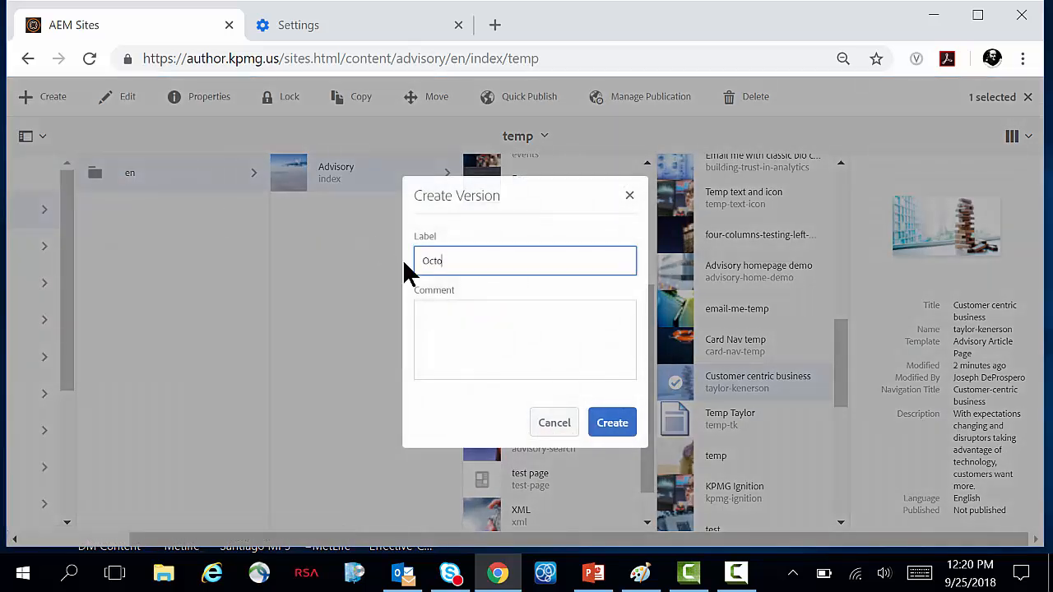
type("ber 17, 2018")
left_click(620, 434)
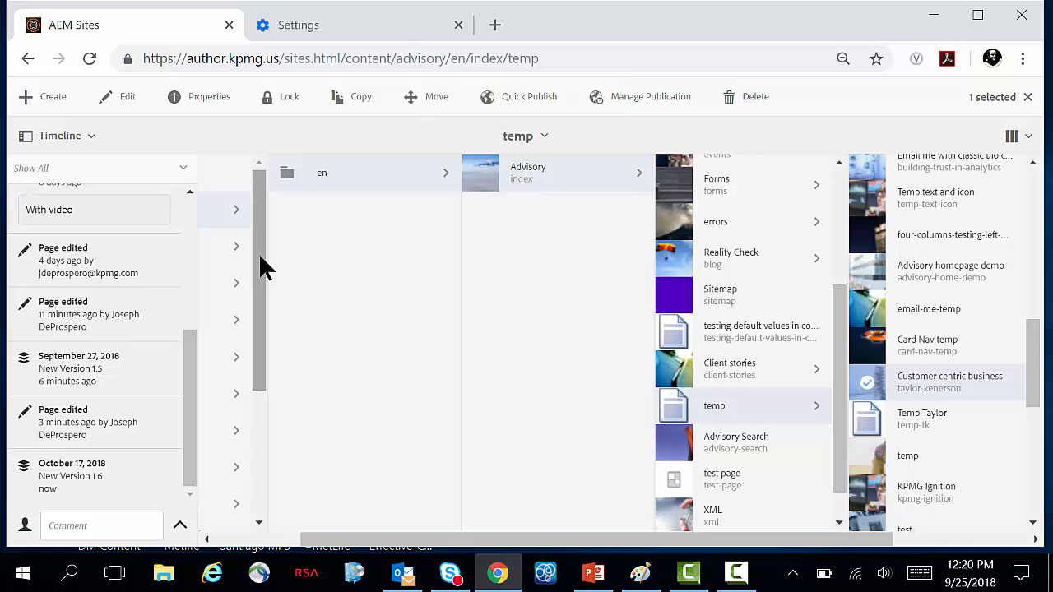
Open the Customer centric business page for editing and go to its rich text section below the banner
left_click(127, 101)
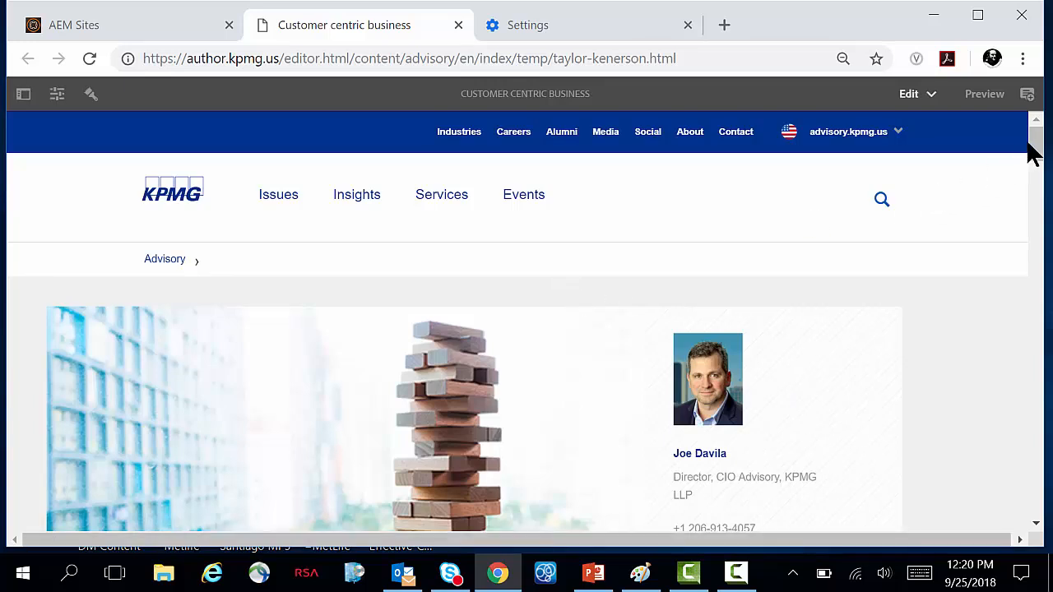
scroll(1038, 152, "down", 1)
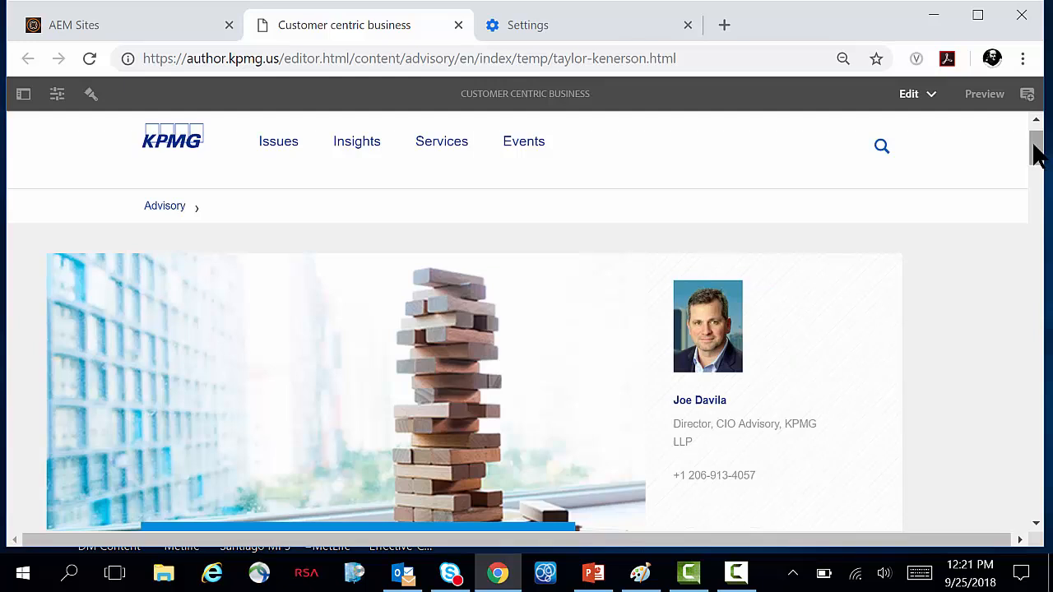
left_click_drag(1034, 145, 1034, 154)
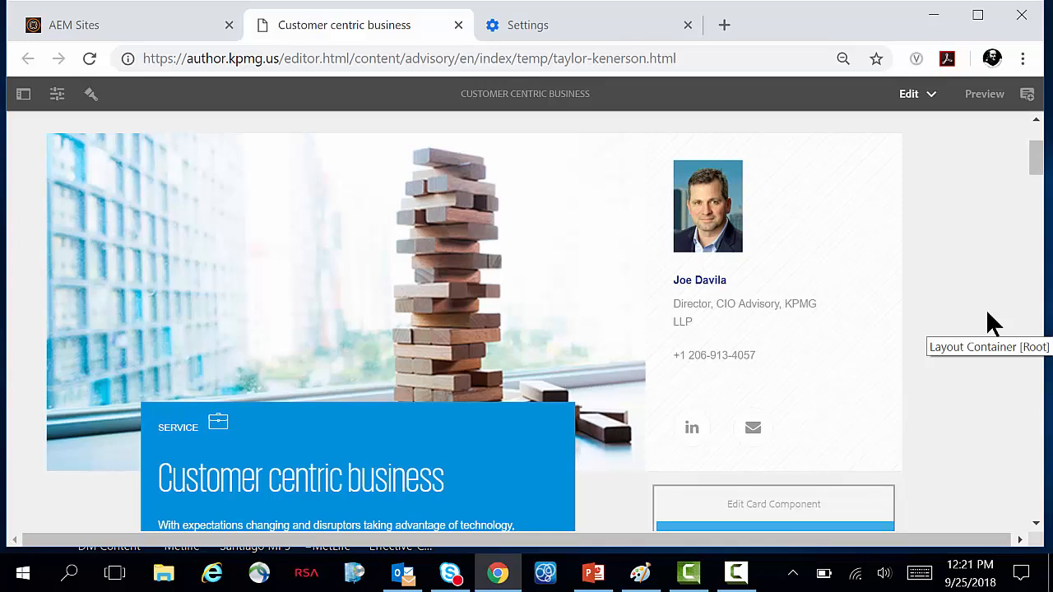
left_click_drag(1037, 157, 1038, 183)
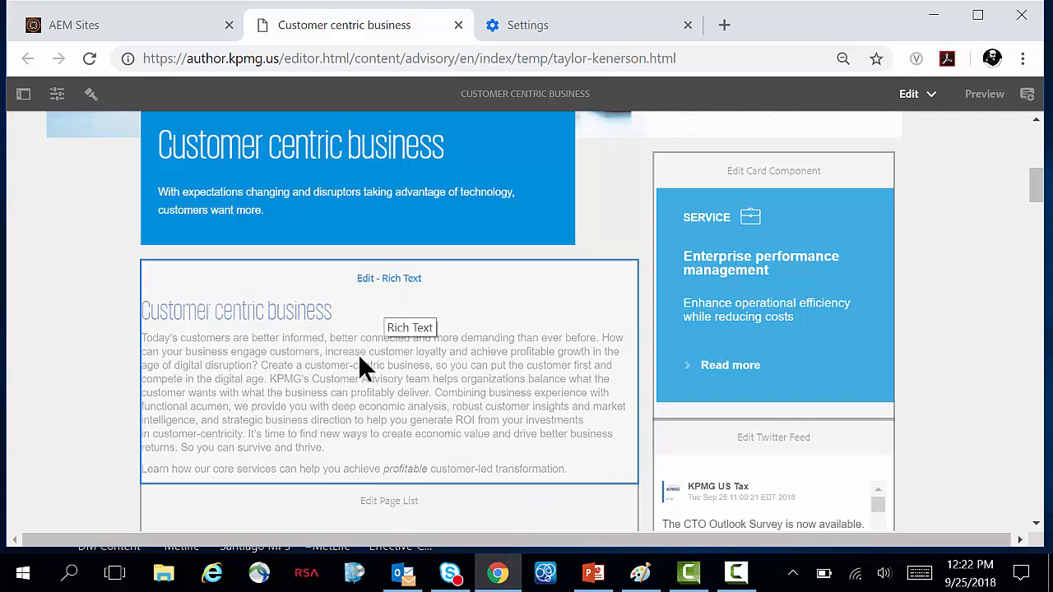
In the Rich Text component, change the "Customer centric business" heading to the Header 3 paragraph format
left_click(368, 286)
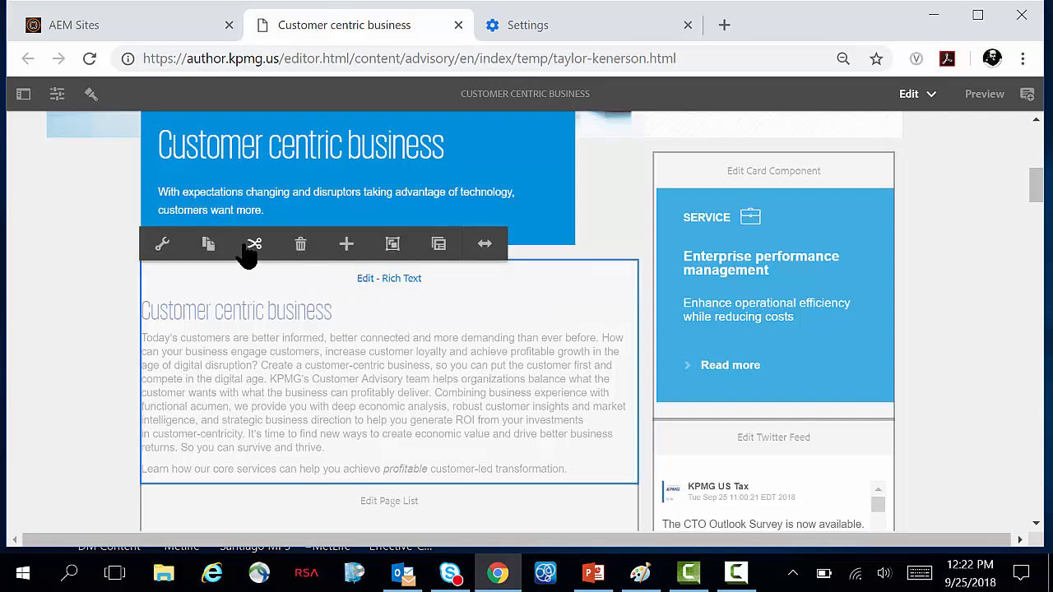
left_click(163, 245)
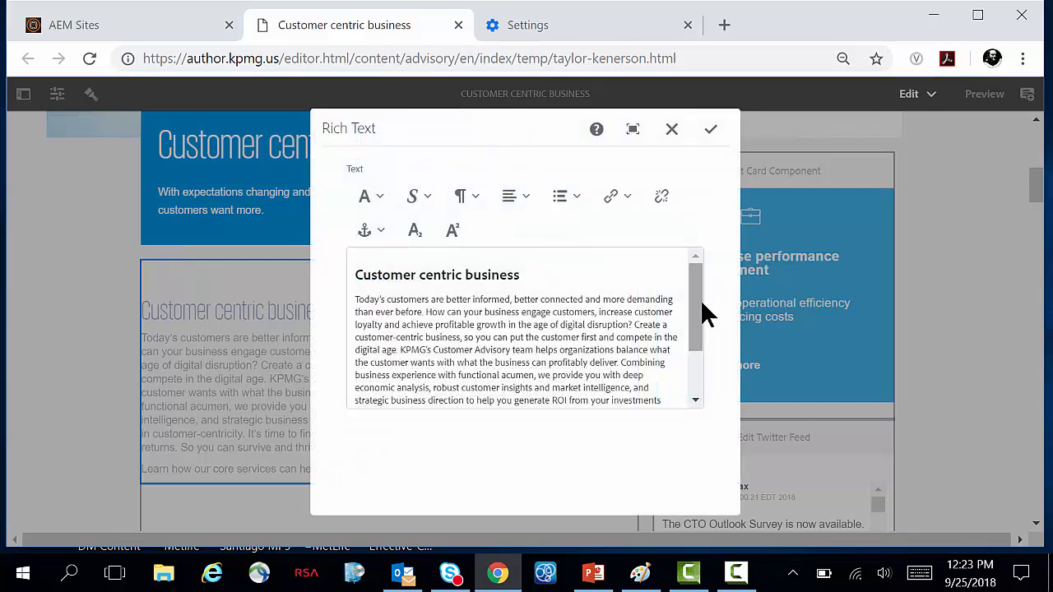
left_click_drag(524, 277, 348, 272)
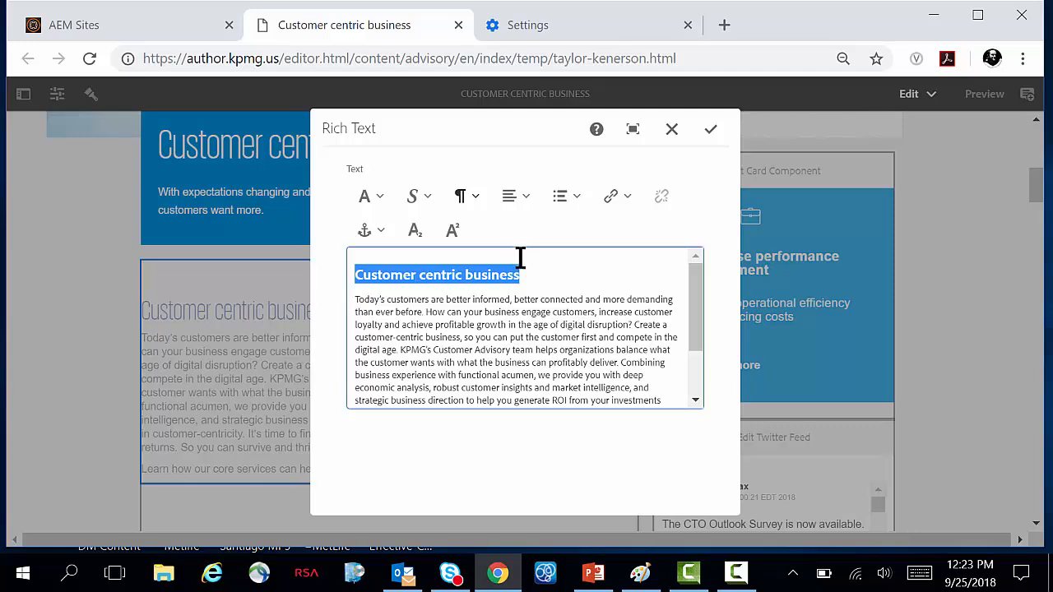
left_click(474, 200)
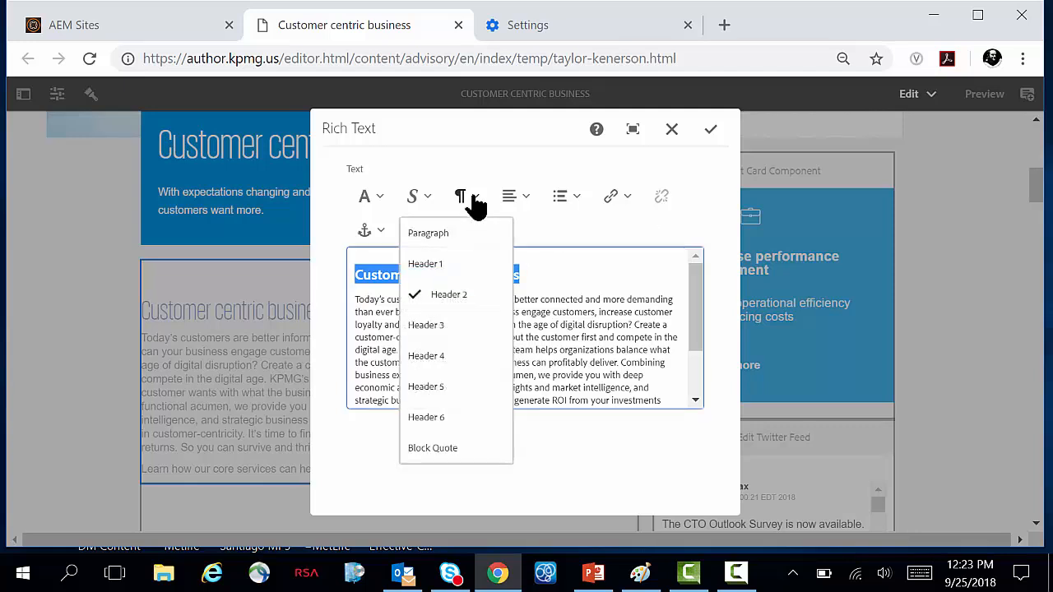
left_click(447, 333)
left_click(490, 320)
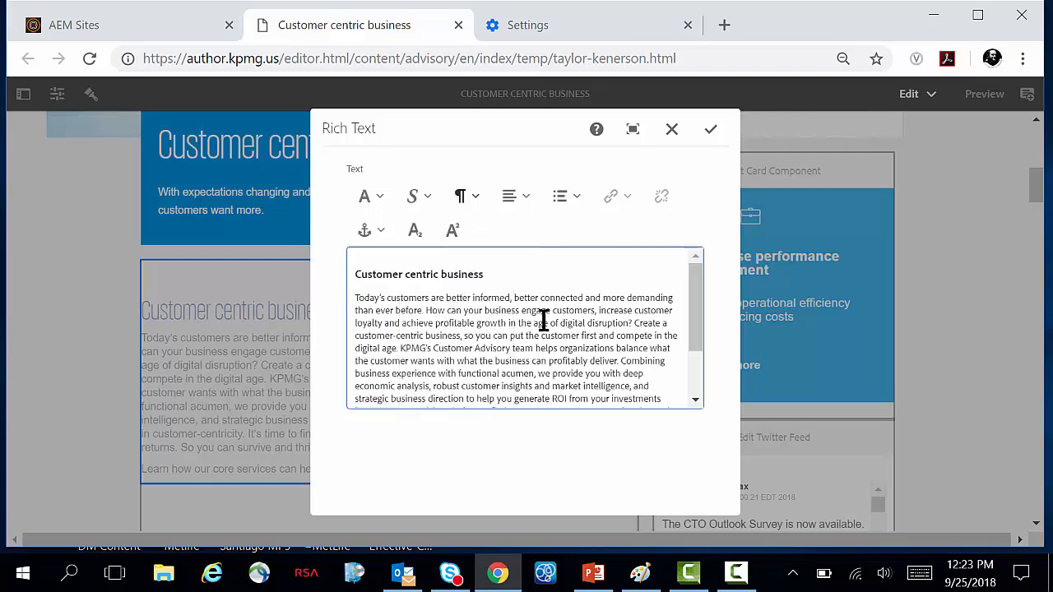
Delete the closing "Learn how our core services can help you" paragraph from the rich text and save the component
left_click_drag(699, 297, 691, 354)
left_click(435, 393)
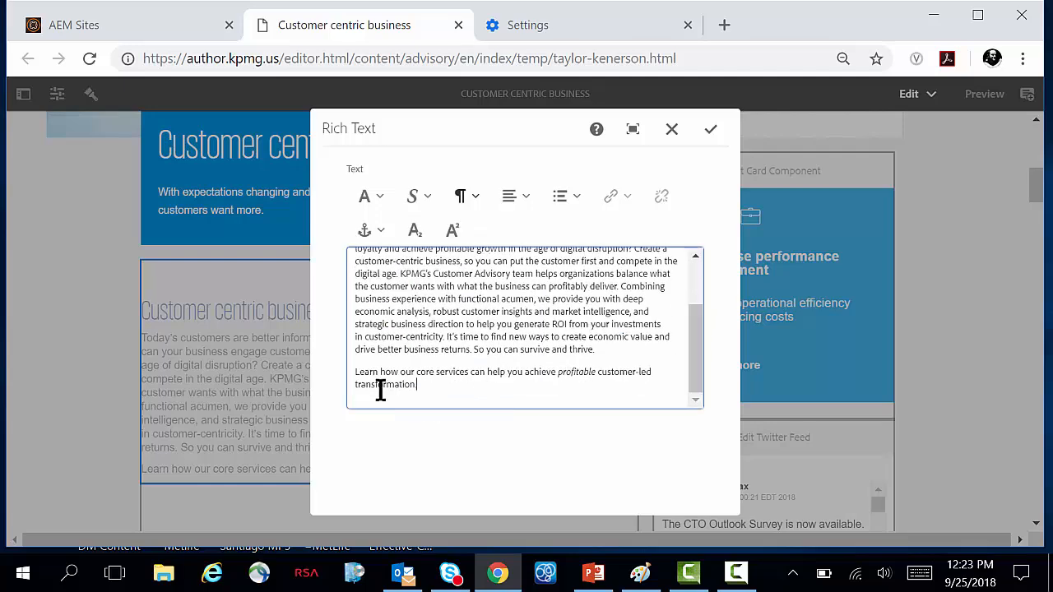
left_click(343, 370, "shift")
key("BackSpace")
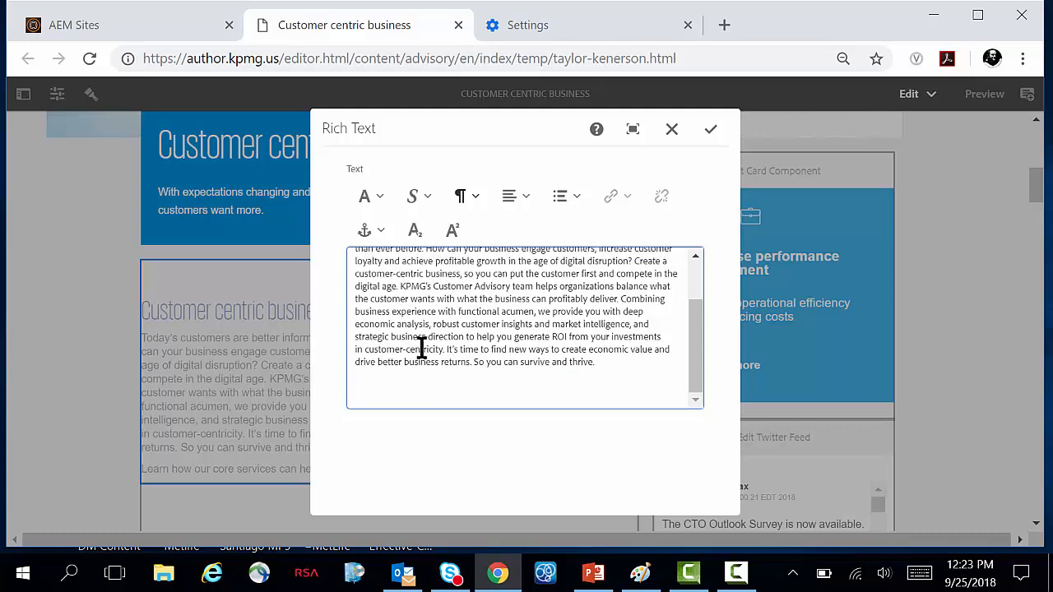
left_click(711, 132)
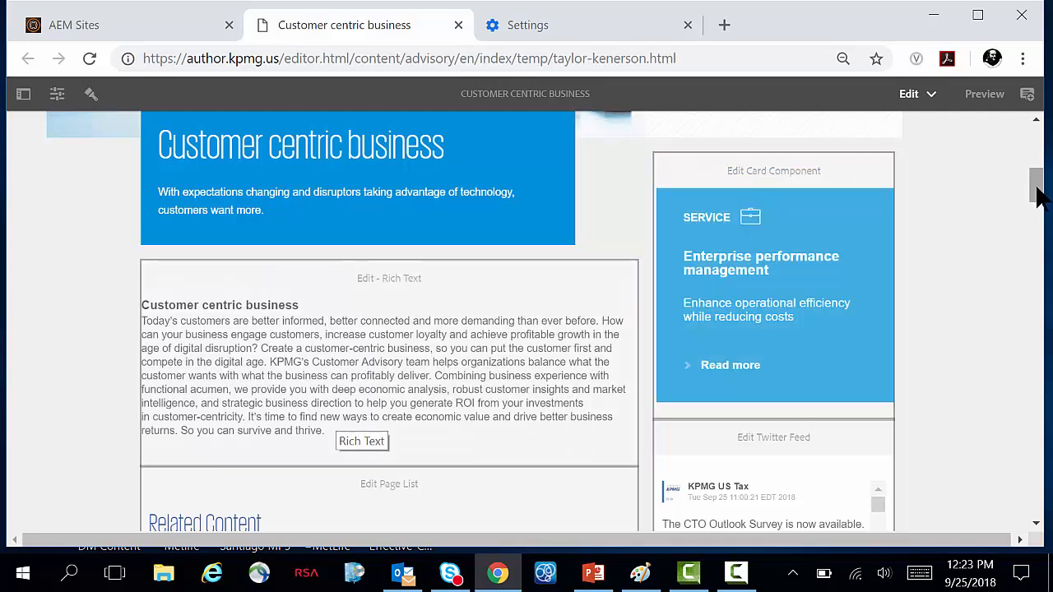
Set the Card component's page path to Modeling and analytics under Data & analytics, Risk analytics, and save the card
left_click_drag(1037, 195, 1037, 188)
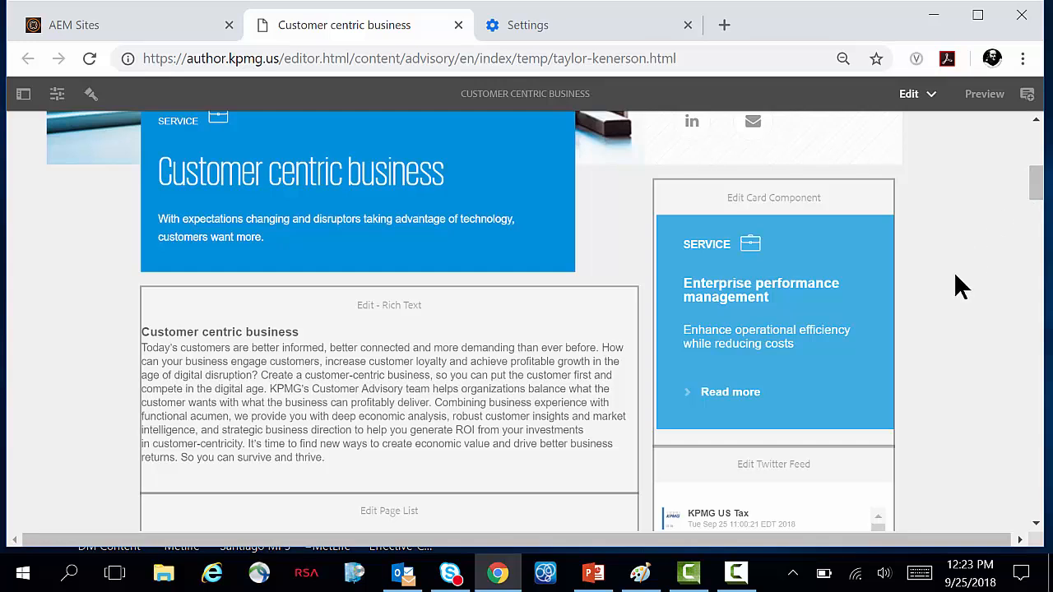
left_click(734, 198)
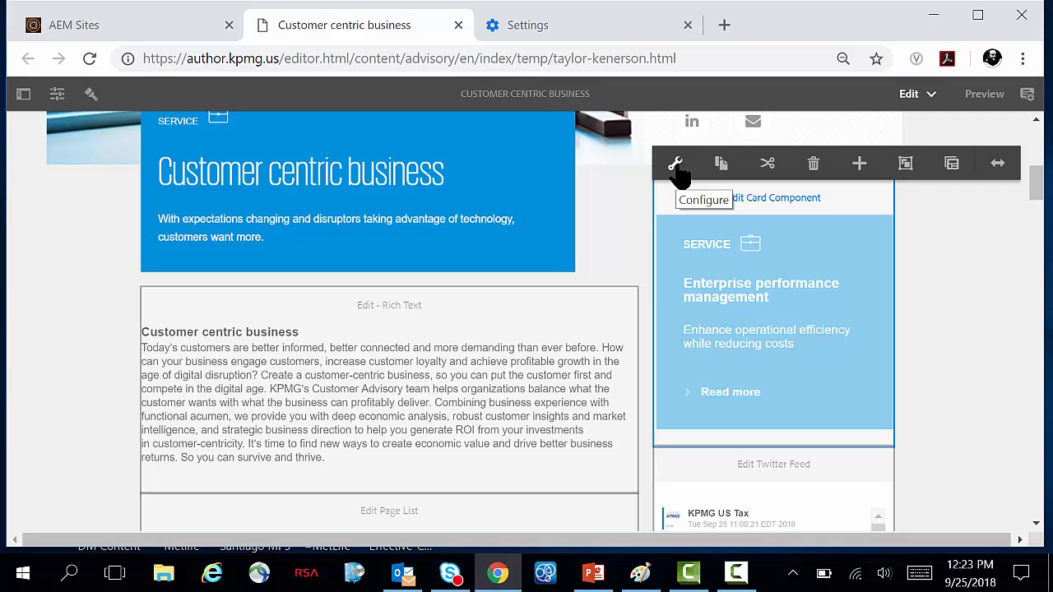
left_click(676, 164)
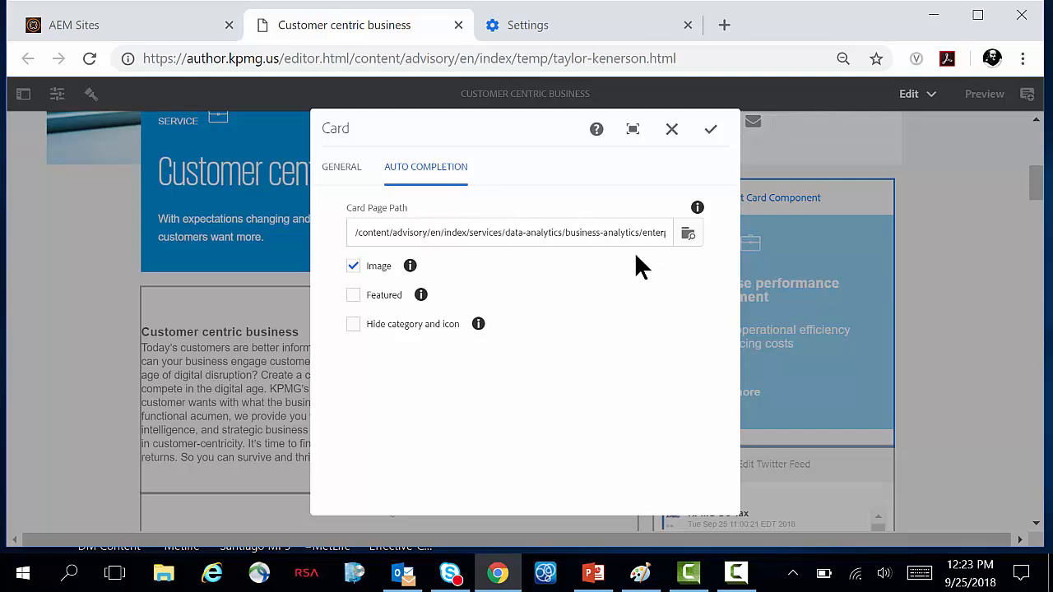
left_click(688, 237)
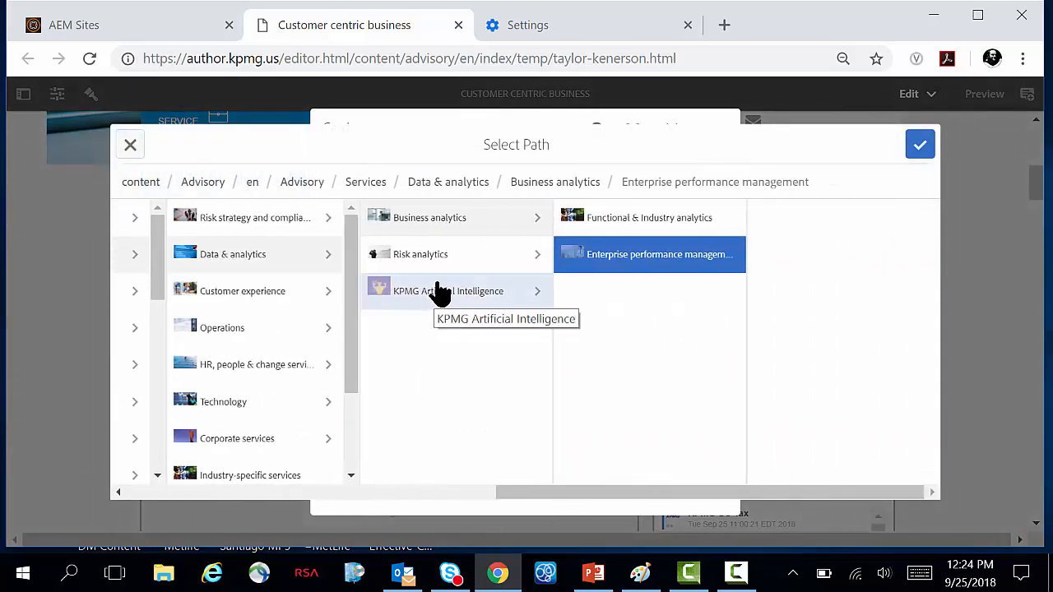
left_click(461, 263)
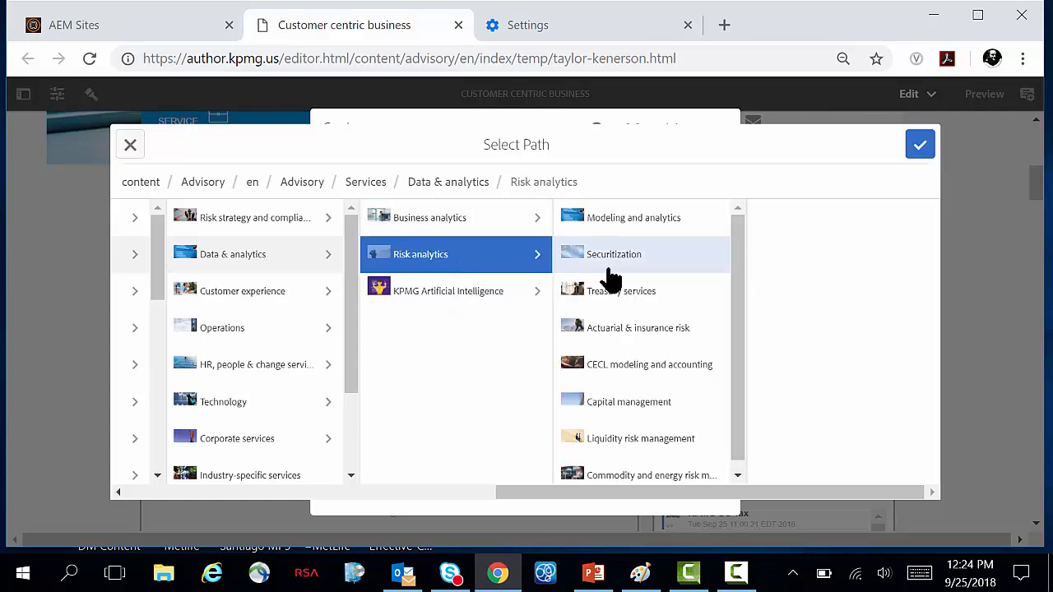
left_click(656, 231)
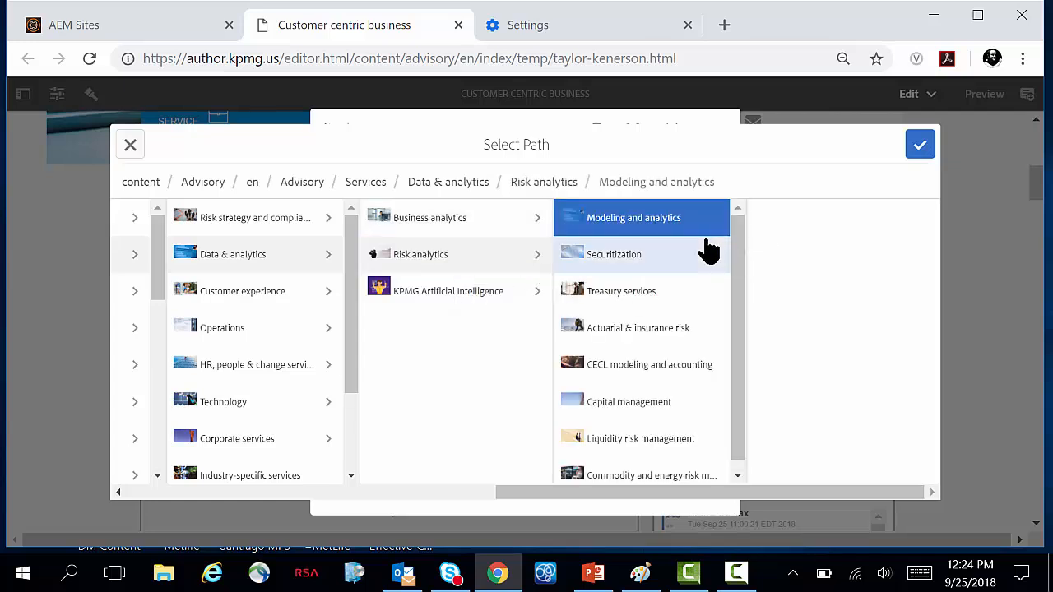
left_click(920, 147)
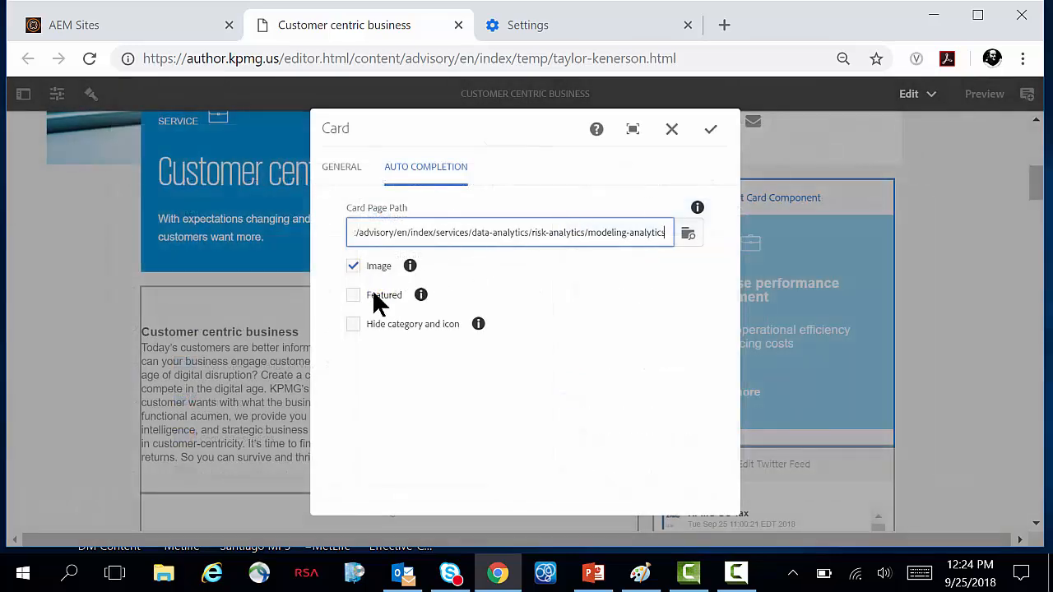
left_click(711, 129)
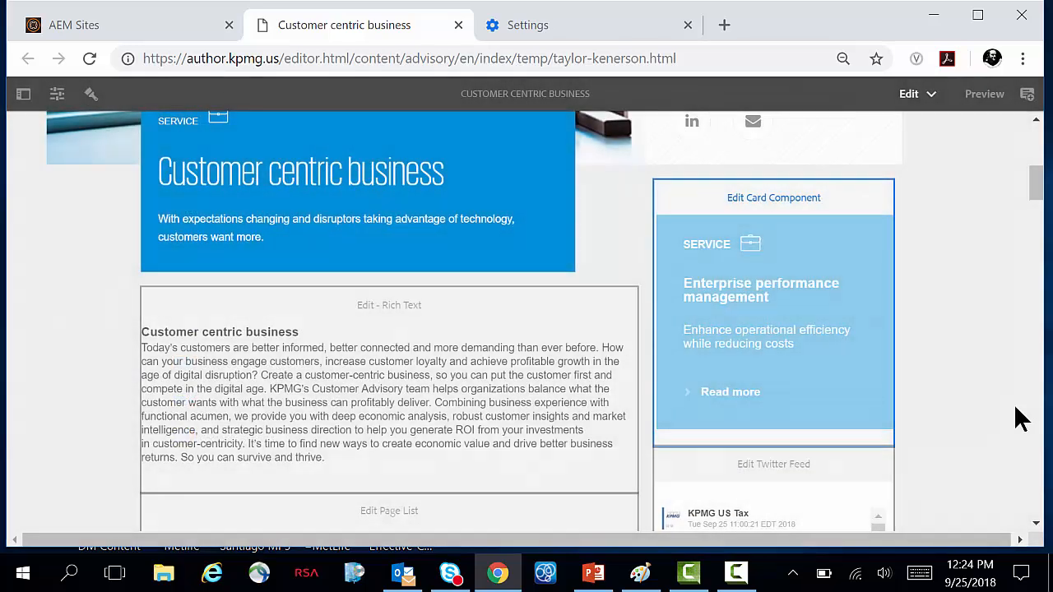
In the Related Content page list, set the first fixed-list path to the 2018 article "A framework for success – KPMG's Regulatory Ecosystem Framework"
left_click_drag(1034, 176, 1036, 197)
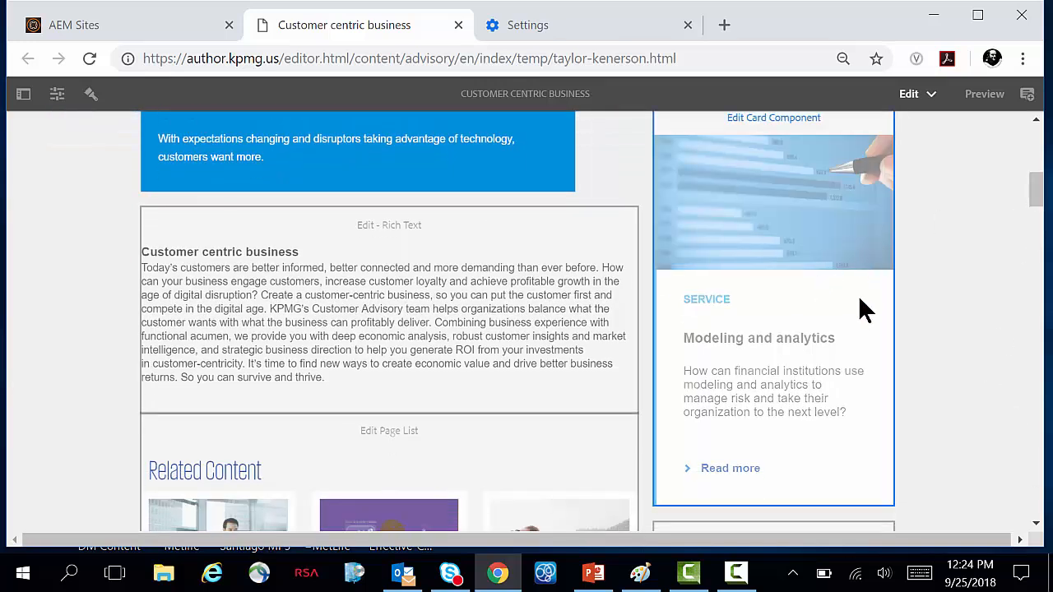
left_click_drag(1034, 189, 1030, 204)
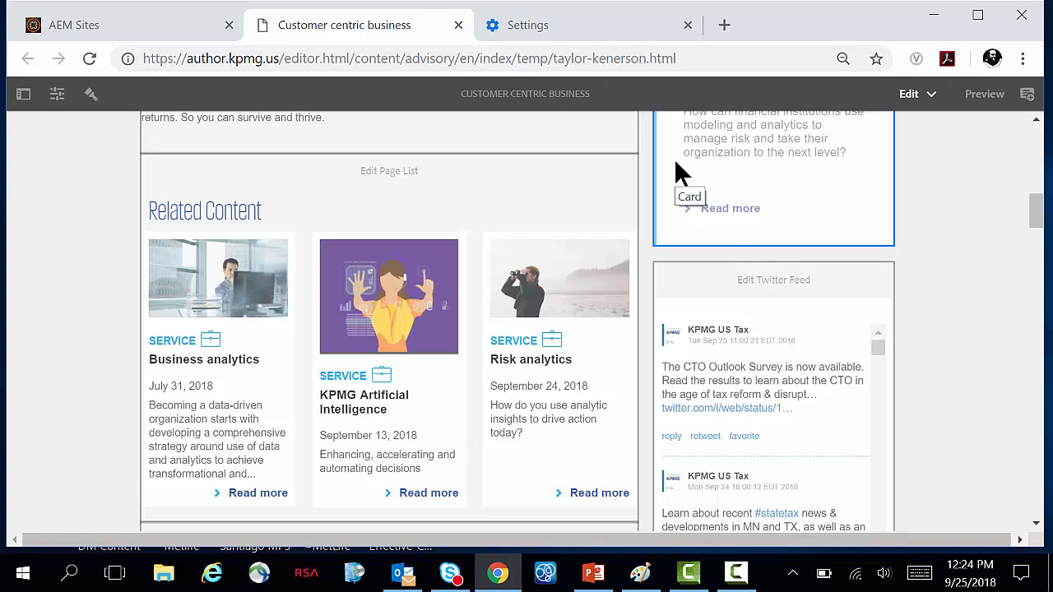
left_click(364, 172)
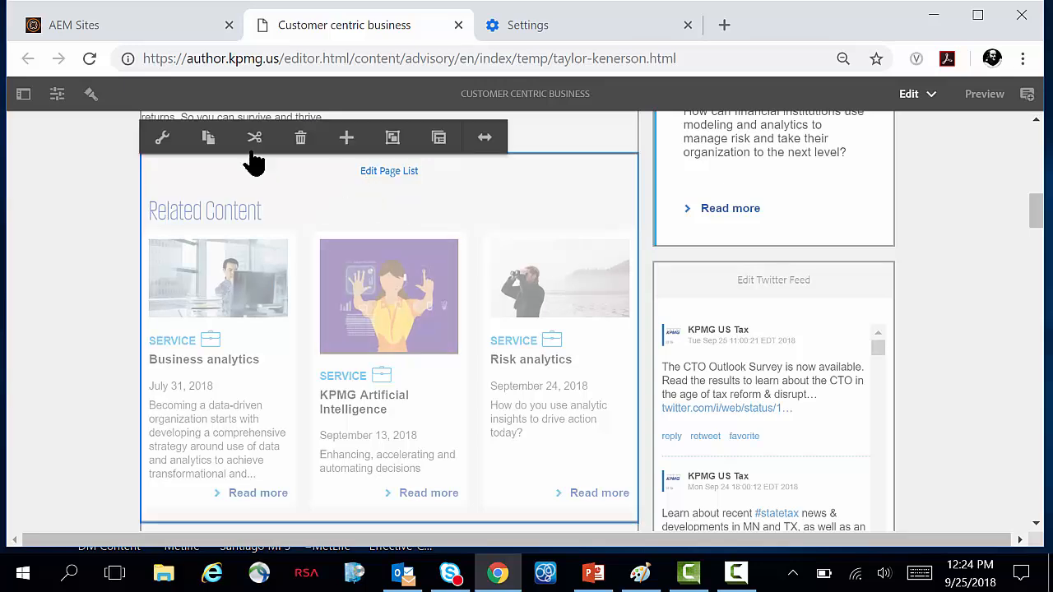
left_click(162, 137)
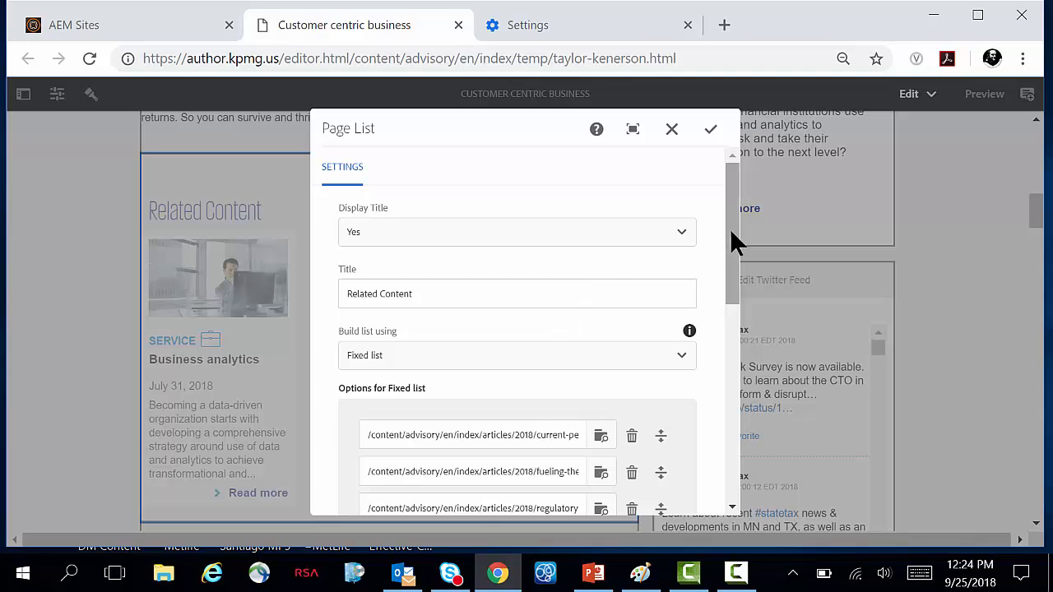
left_click_drag(728, 228, 730, 259)
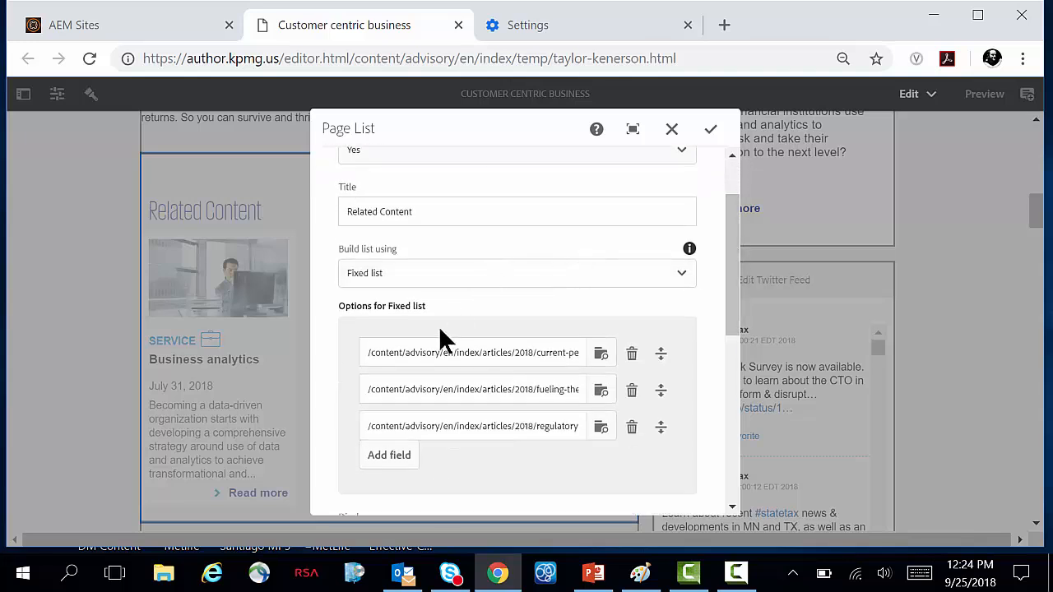
left_click(602, 355)
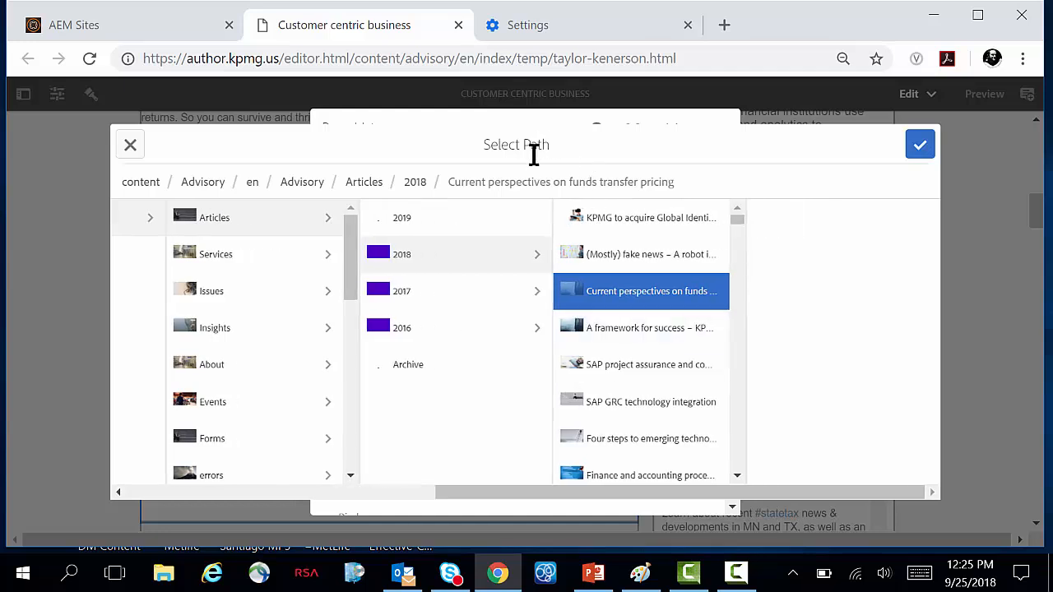
left_click(644, 332)
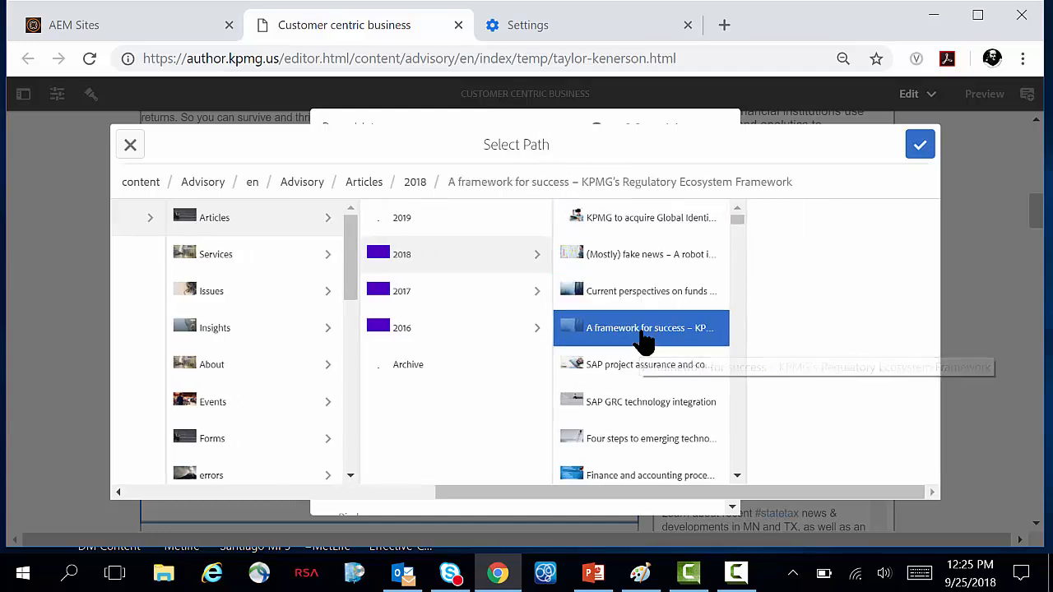
left_click(925, 151)
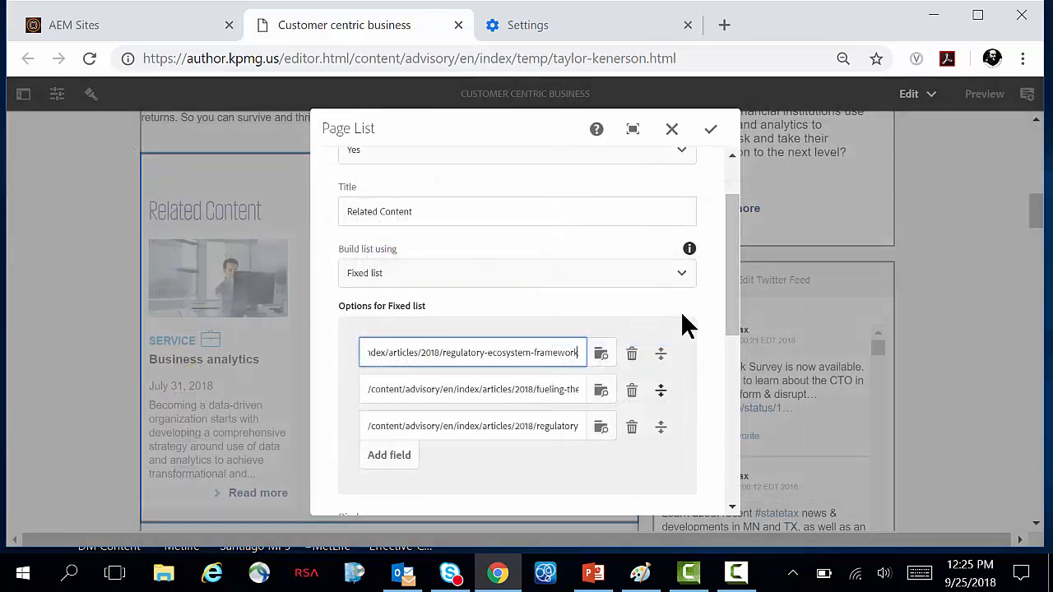
Review the list-building options, set the page list to display as News and Image, and save the component
scroll(737, 267, "up", 1)
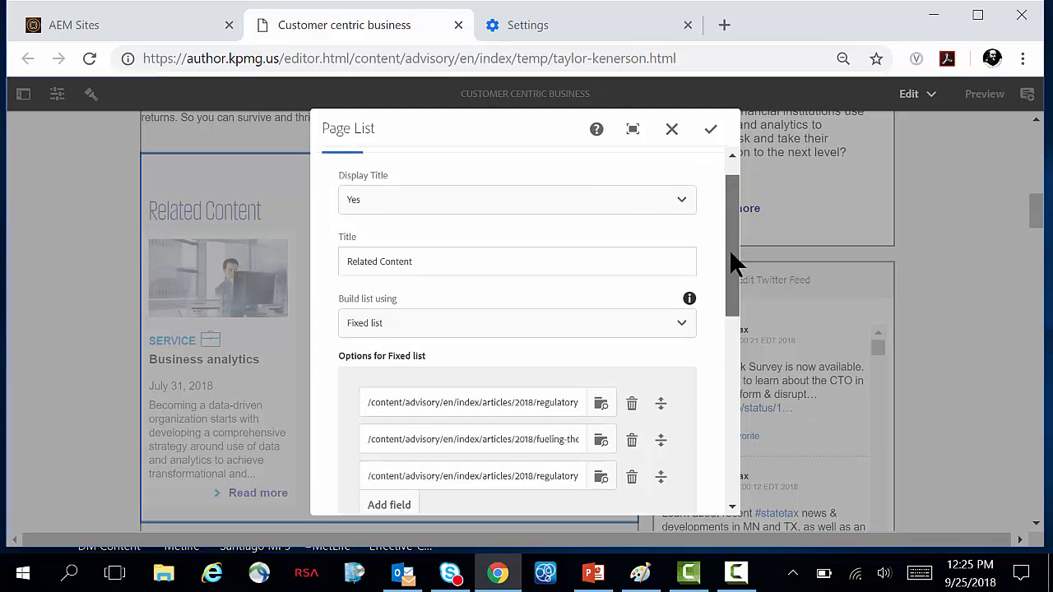
left_click(417, 331)
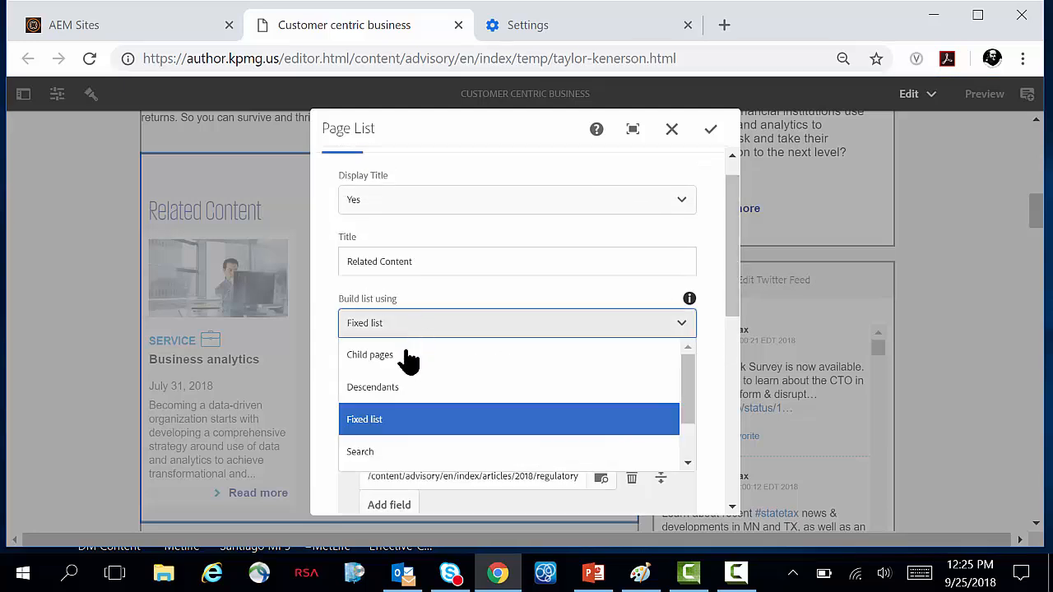
left_click(491, 282)
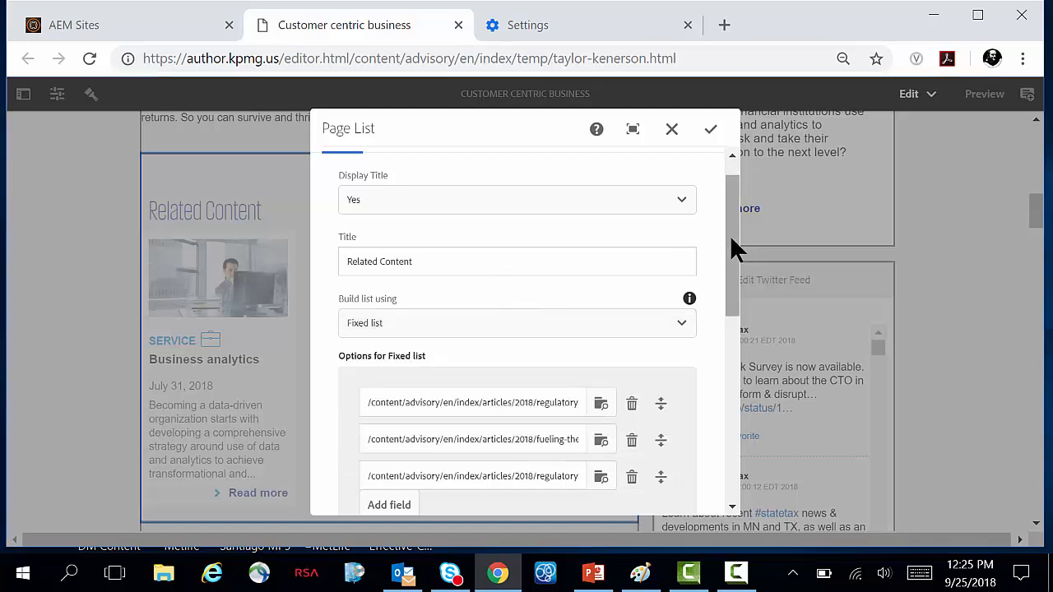
left_click_drag(729, 235, 724, 354)
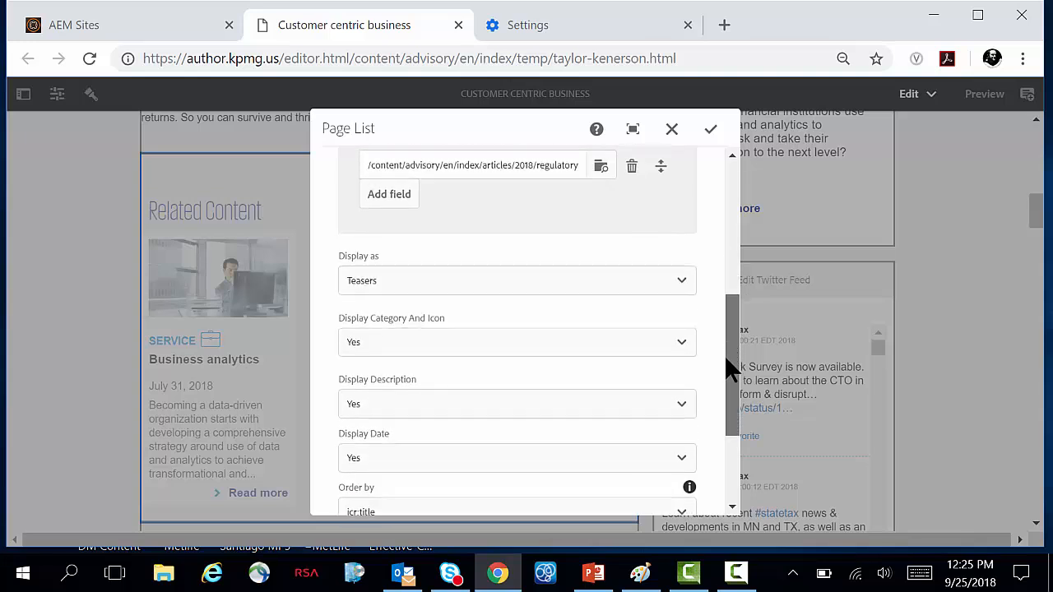
left_click(683, 288)
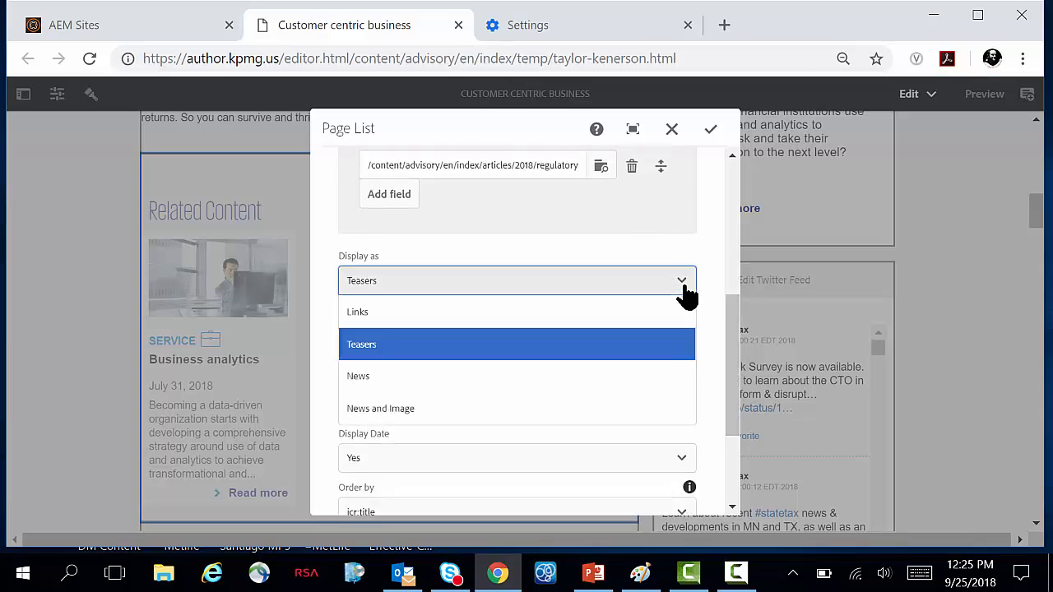
left_click(538, 409)
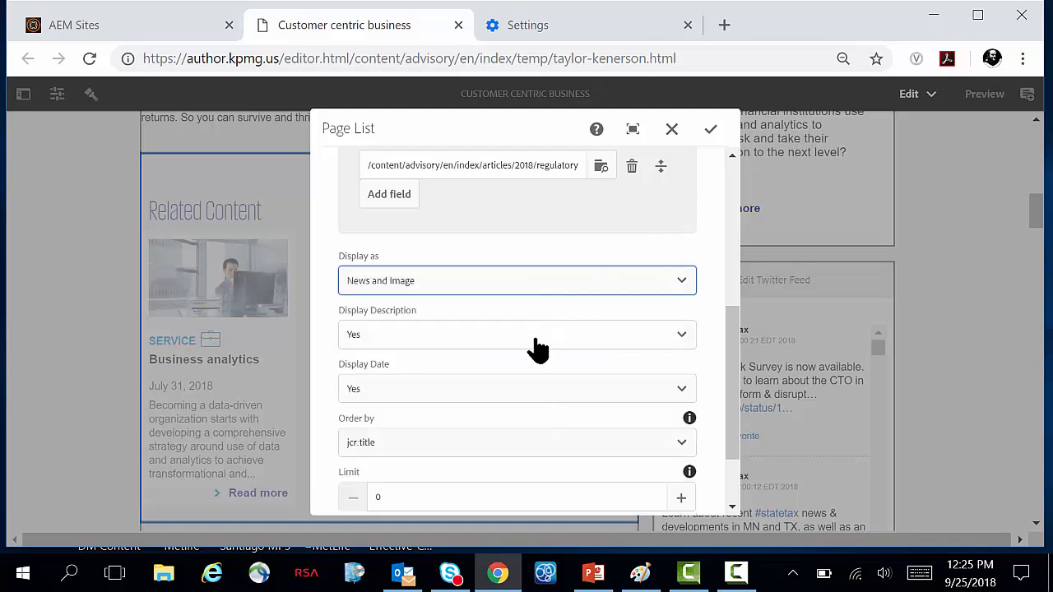
left_click(705, 132)
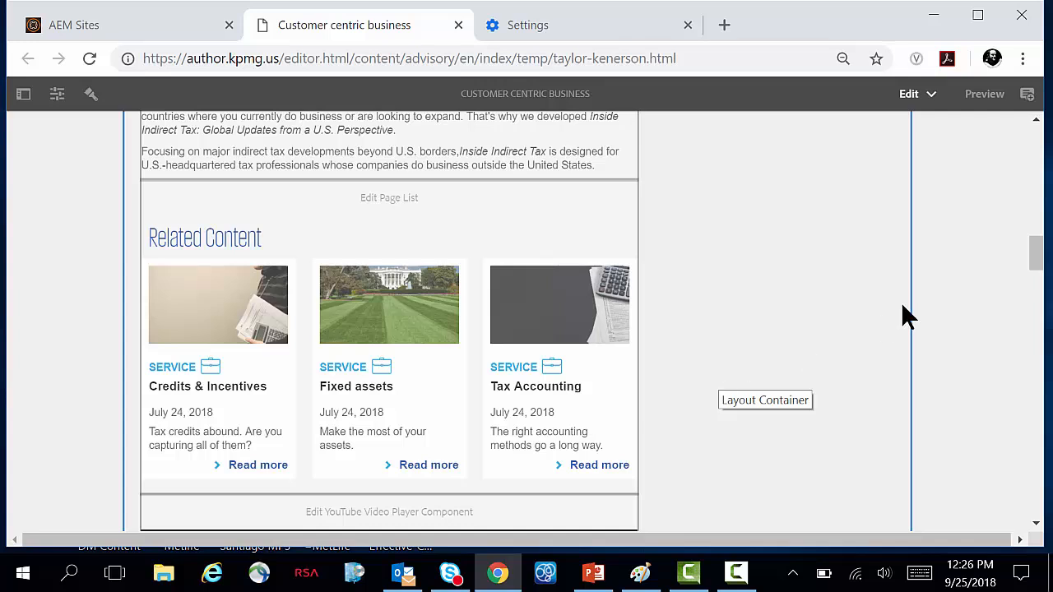
Return to the page banner and open the properties of the Customer centric business page
left_click_drag(1035, 255, 1038, 163)
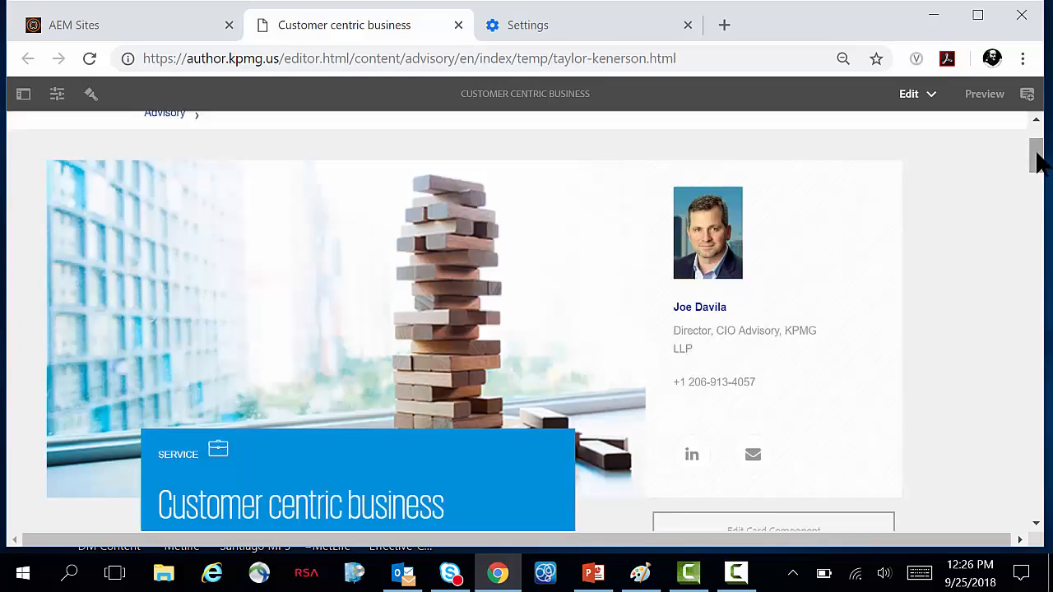
left_click_drag(1036, 153, 1035, 164)
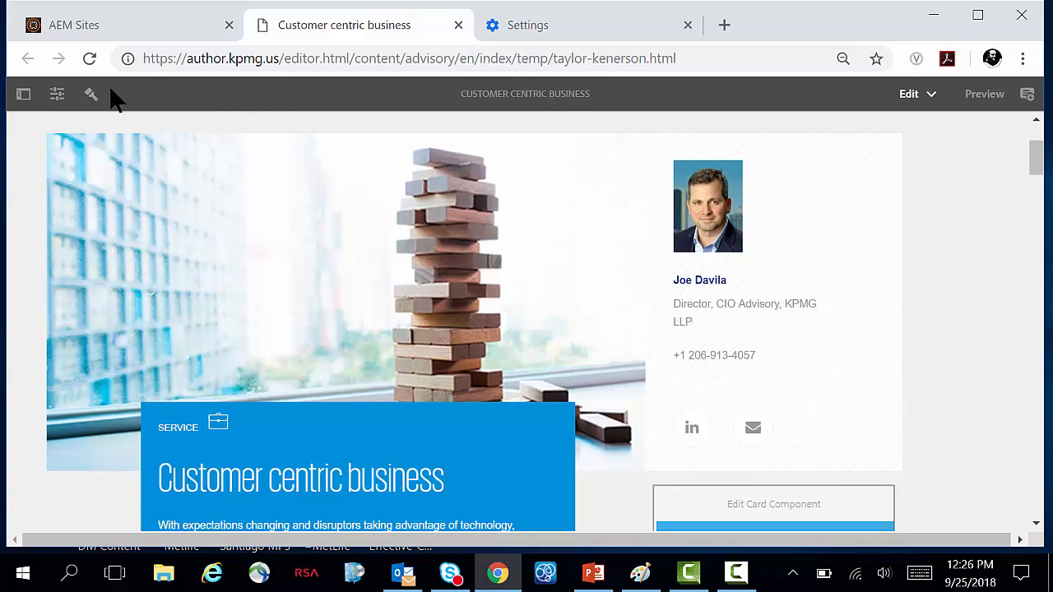
left_click(57, 96)
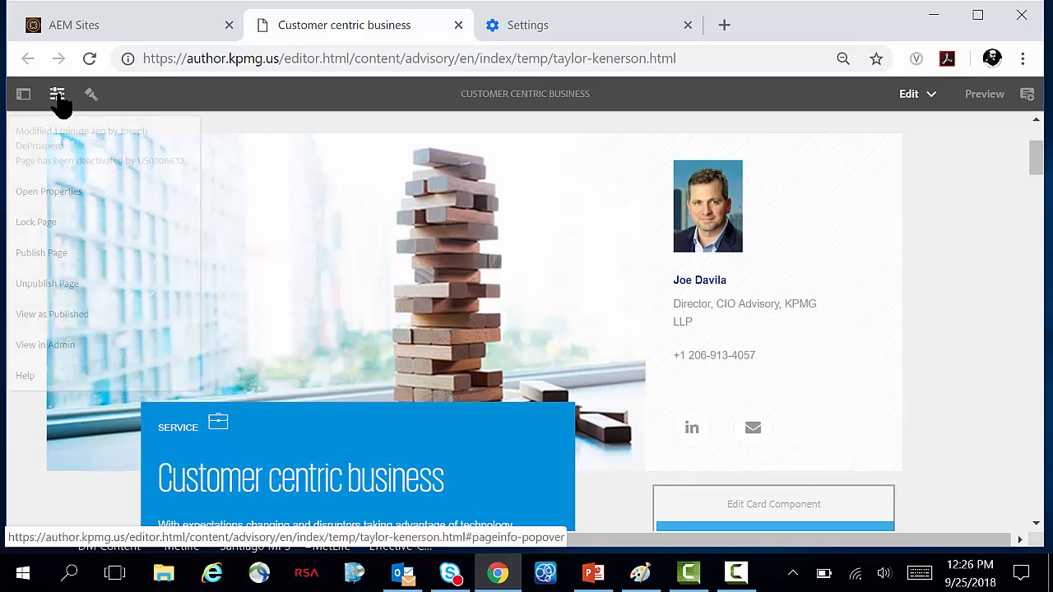
left_click(66, 192)
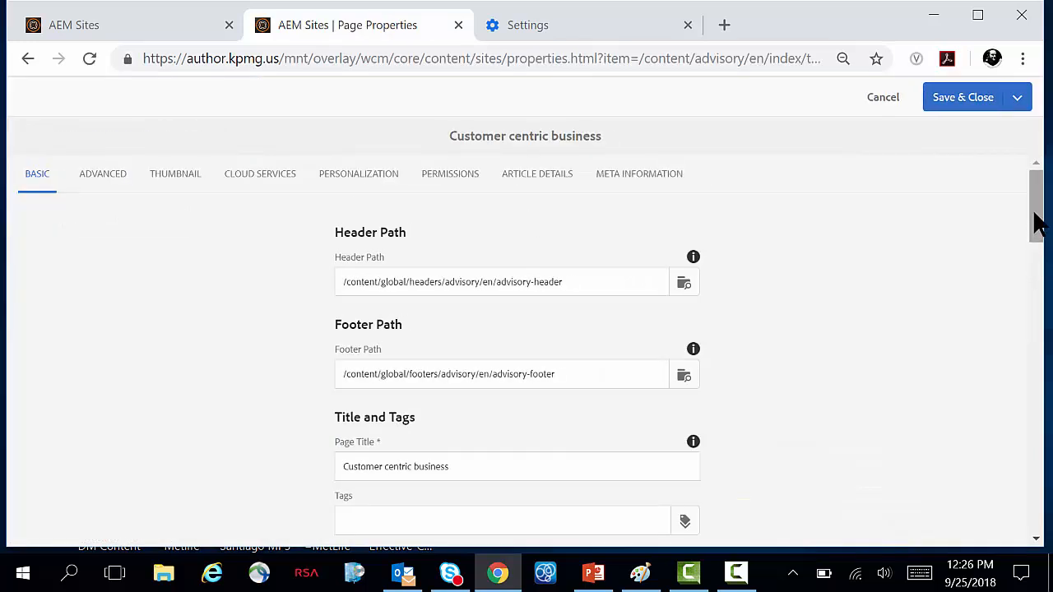
Replace the featured author's bio page path with a different person's bio from the c folder under bios
left_click_drag(1034, 212, 1020, 327)
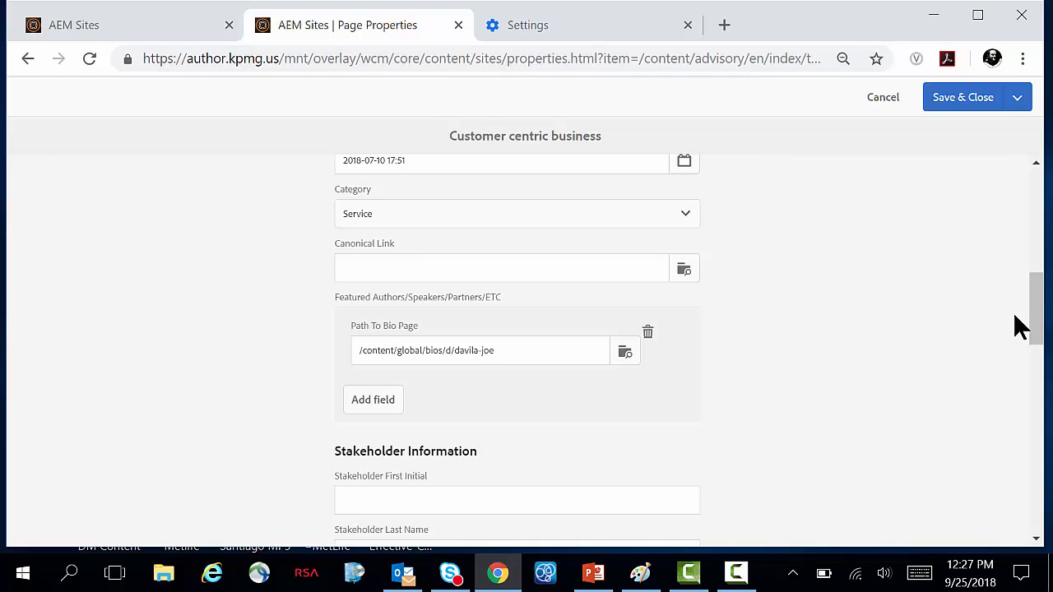
left_click(625, 355)
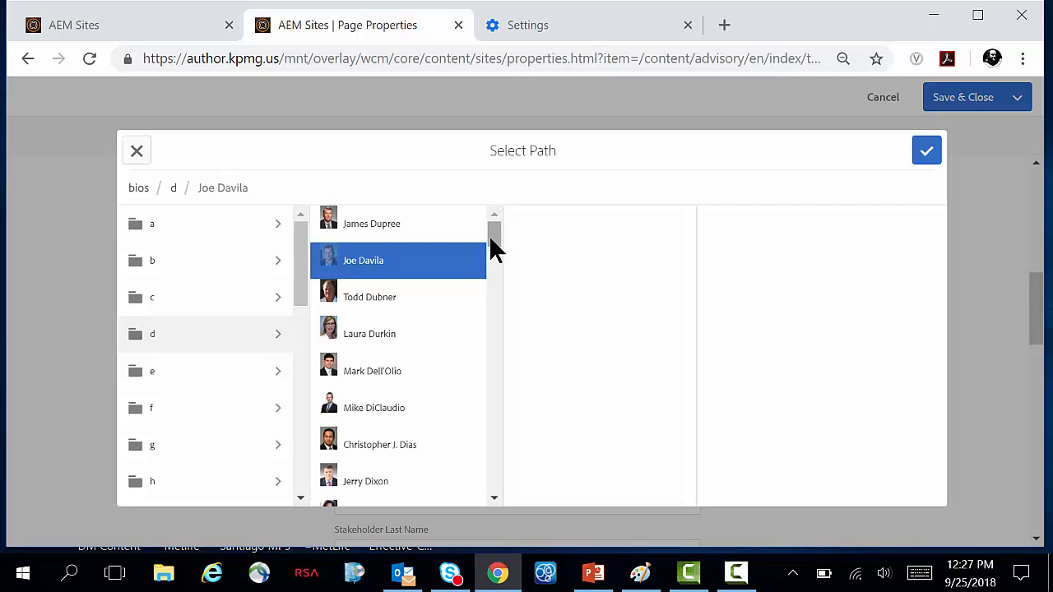
left_click(177, 307)
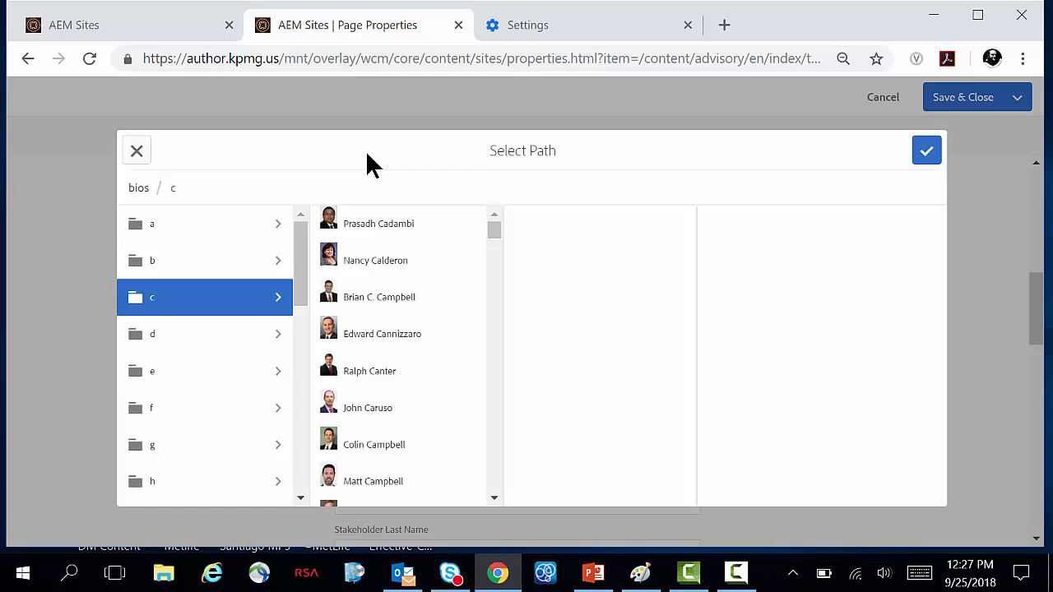
key("ctrl+f")
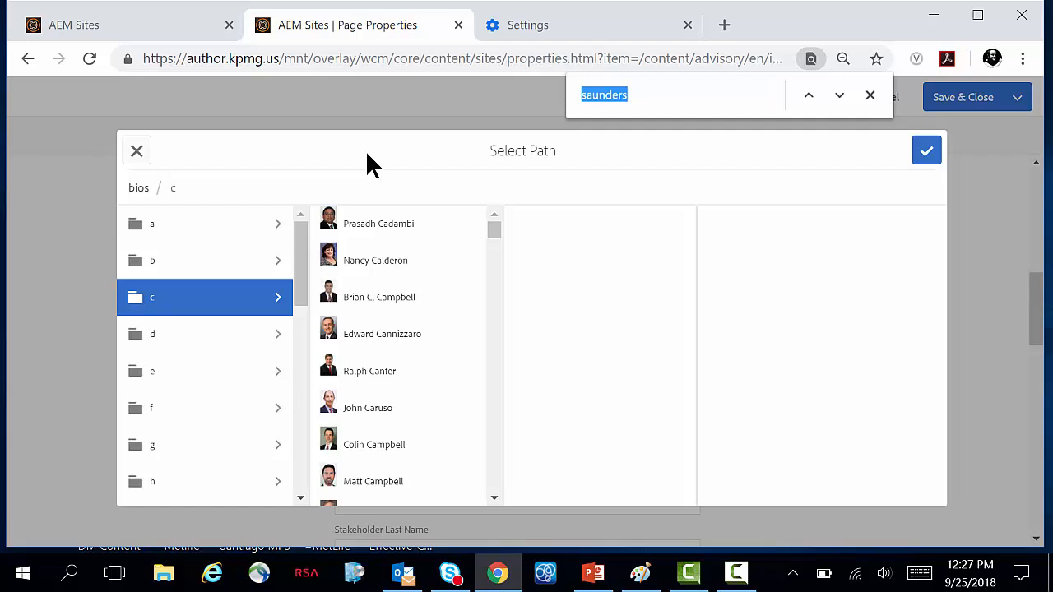
type("chri")
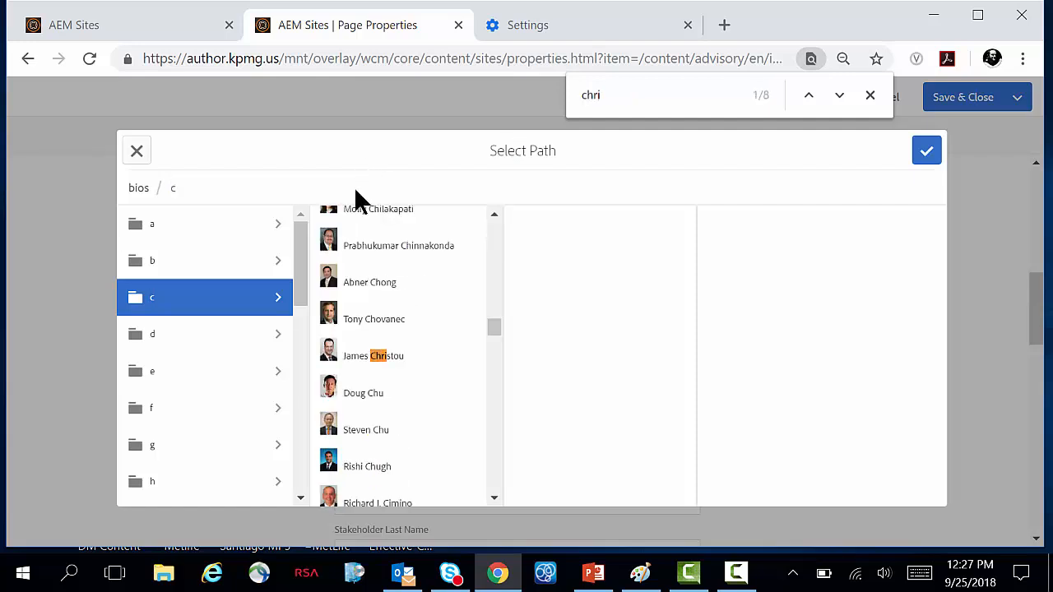
left_click(377, 358)
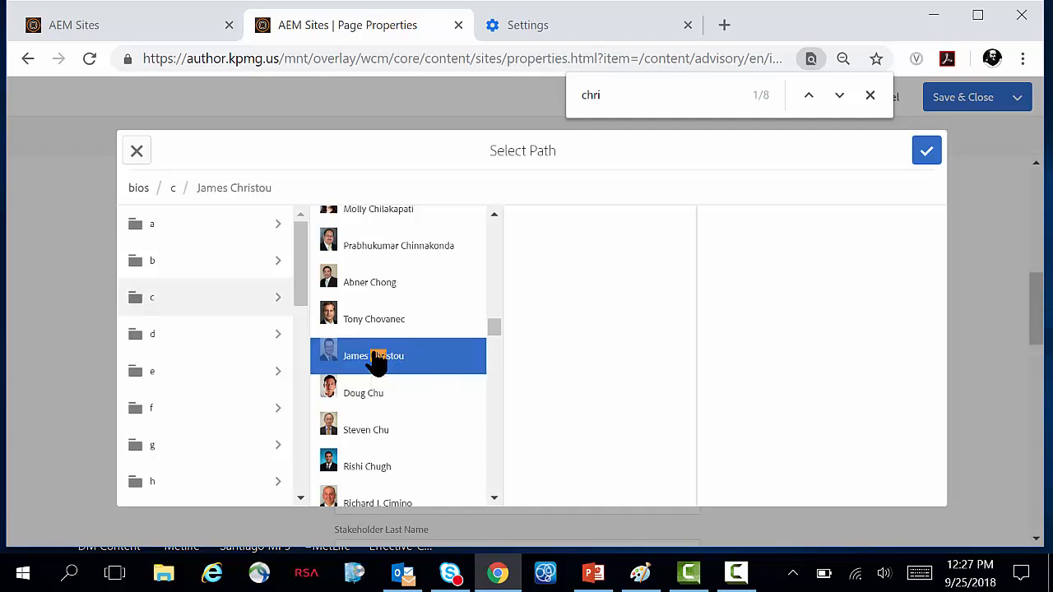
left_click(927, 153)
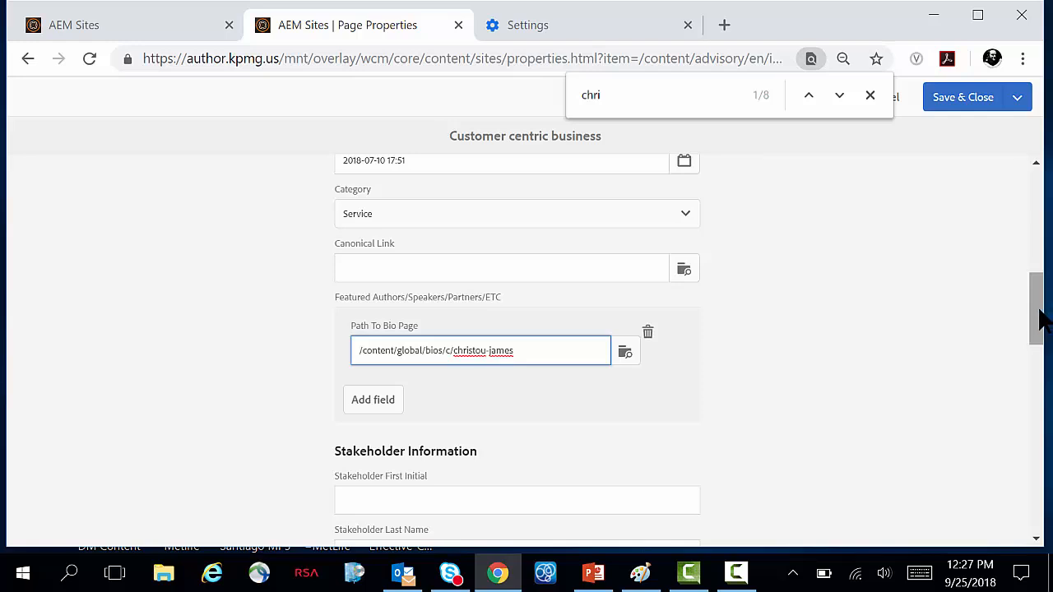
Edit the page description to read "With expectations changing, taking advantage of technology, customers want more."
left_click_drag(1038, 320, 1028, 470)
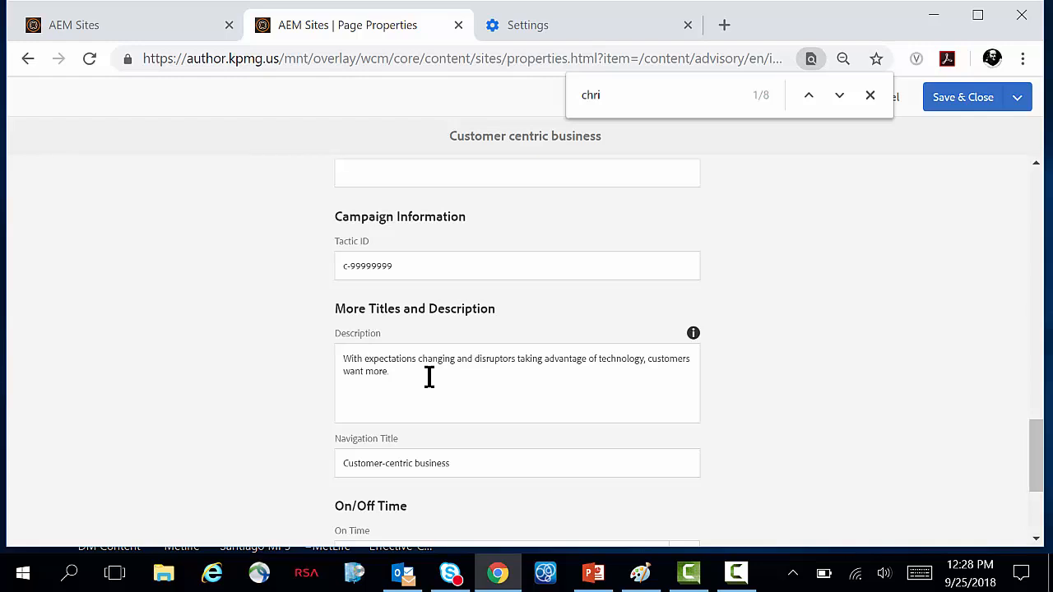
left_click_drag(516, 359, 457, 359)
key("BackSpace")
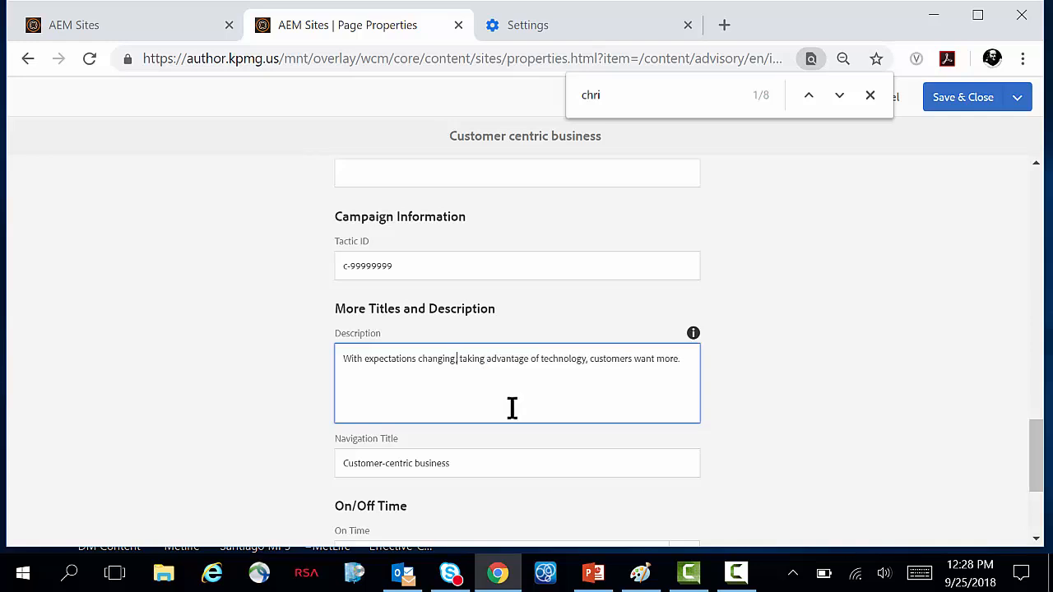
type(",")
Set the thumbnail image path to hands-pen-paper.jpg from the Advisory en Blog Images folder, and save and close the page properties
left_click_drag(1038, 446, 1034, 176)
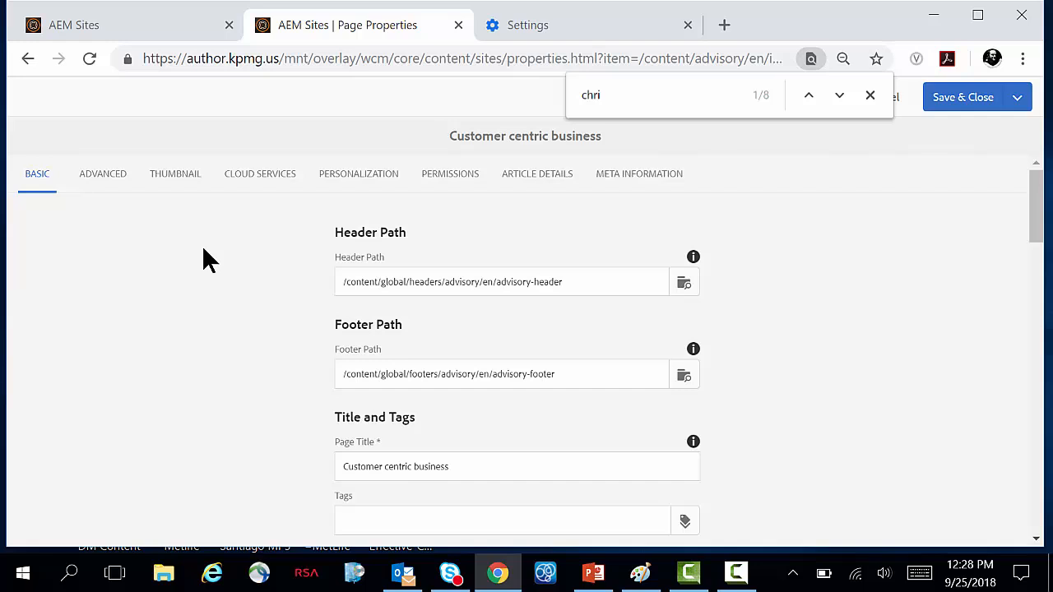
left_click(190, 174)
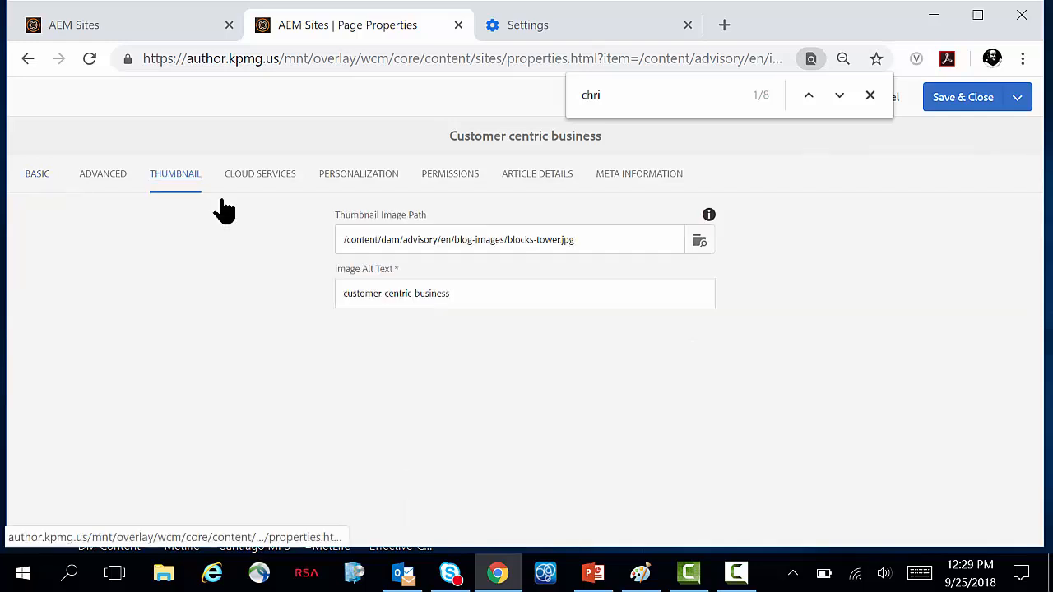
left_click(699, 242)
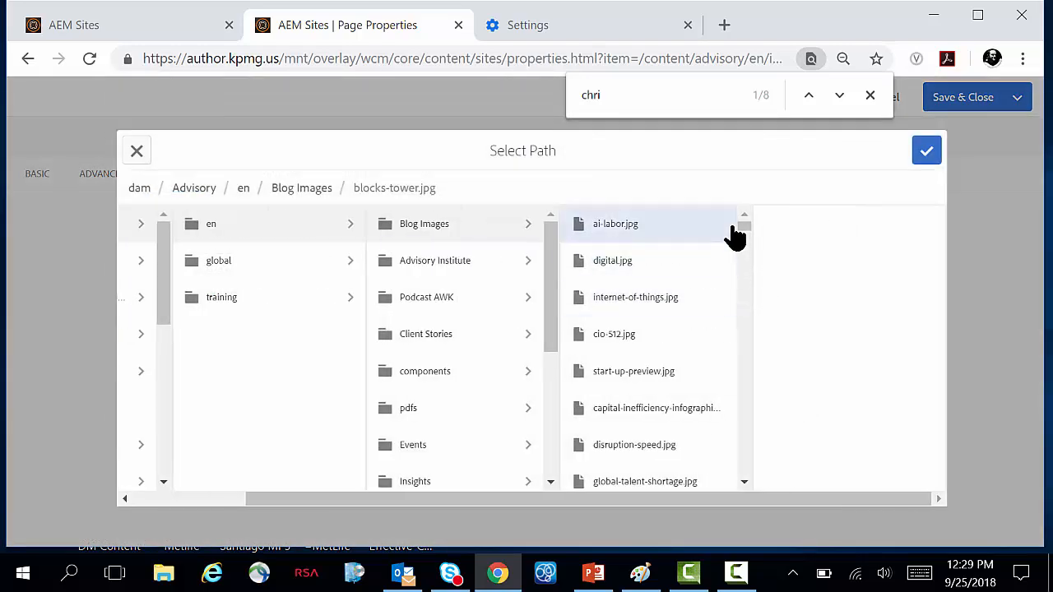
left_click_drag(744, 226, 742, 372)
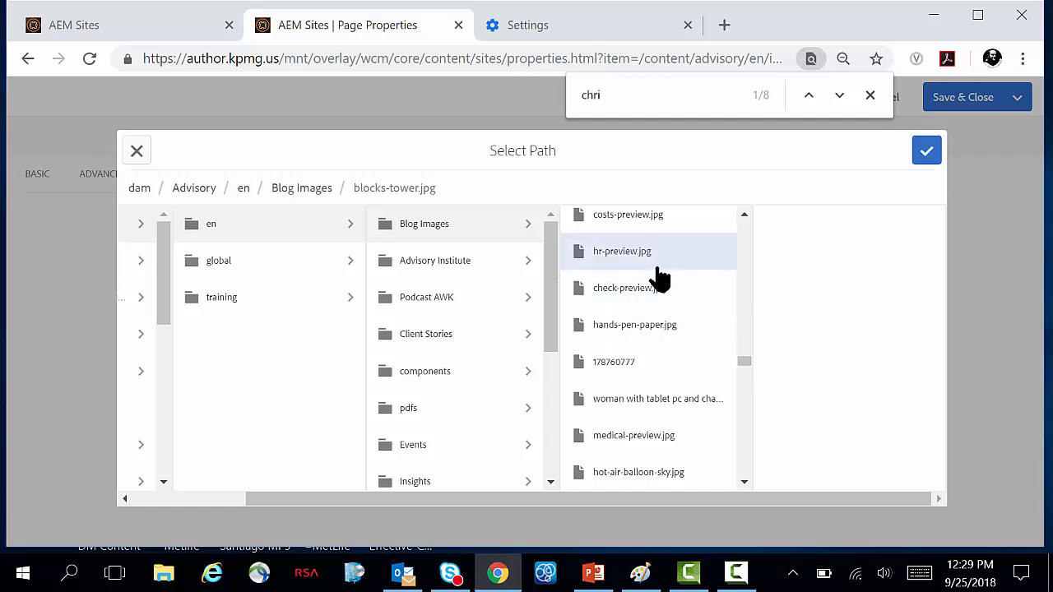
left_click(655, 339)
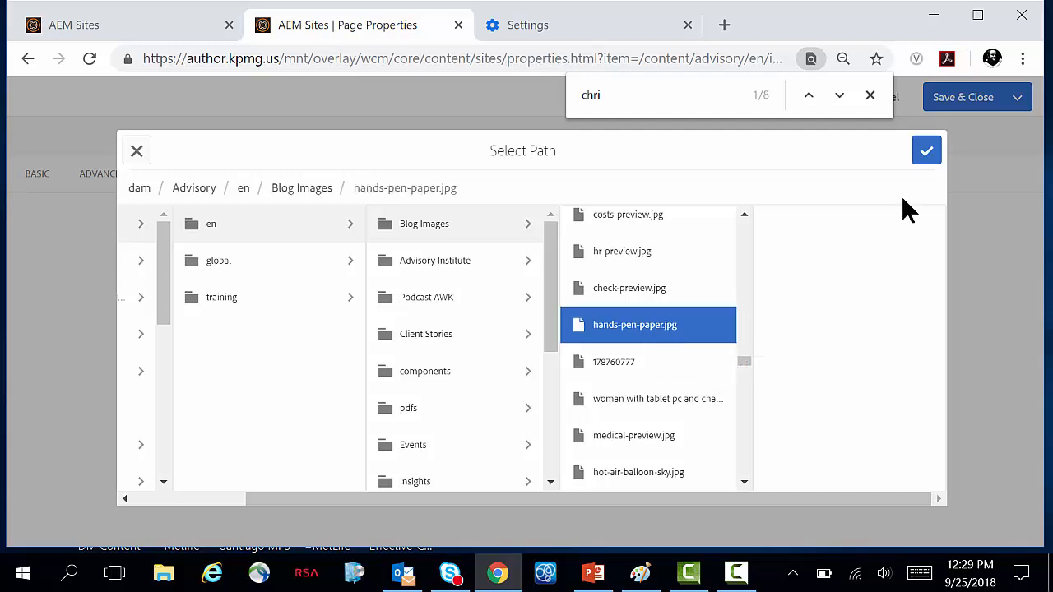
left_click(927, 156)
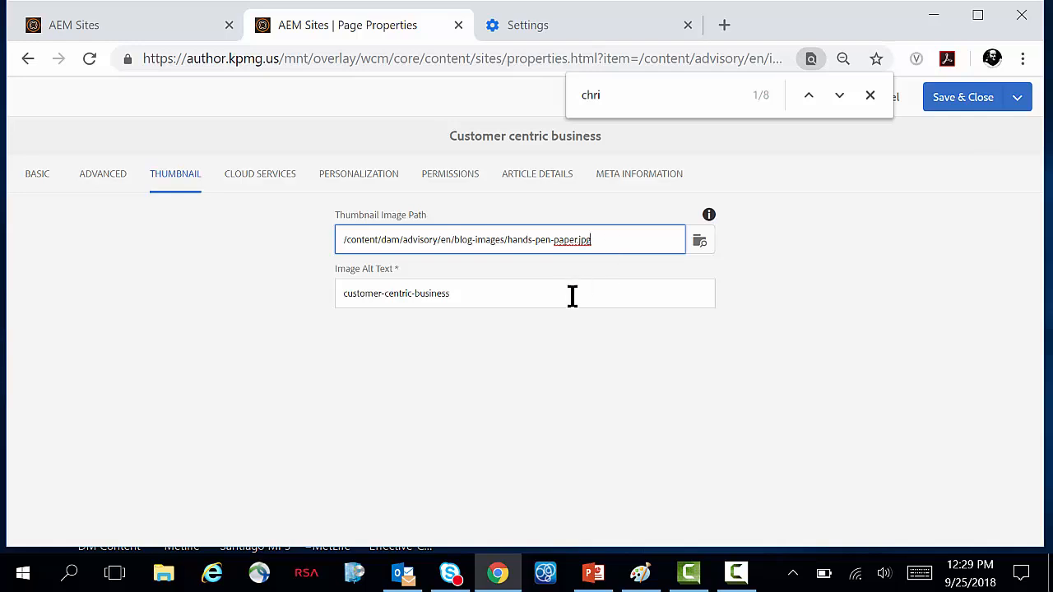
left_click(970, 100)
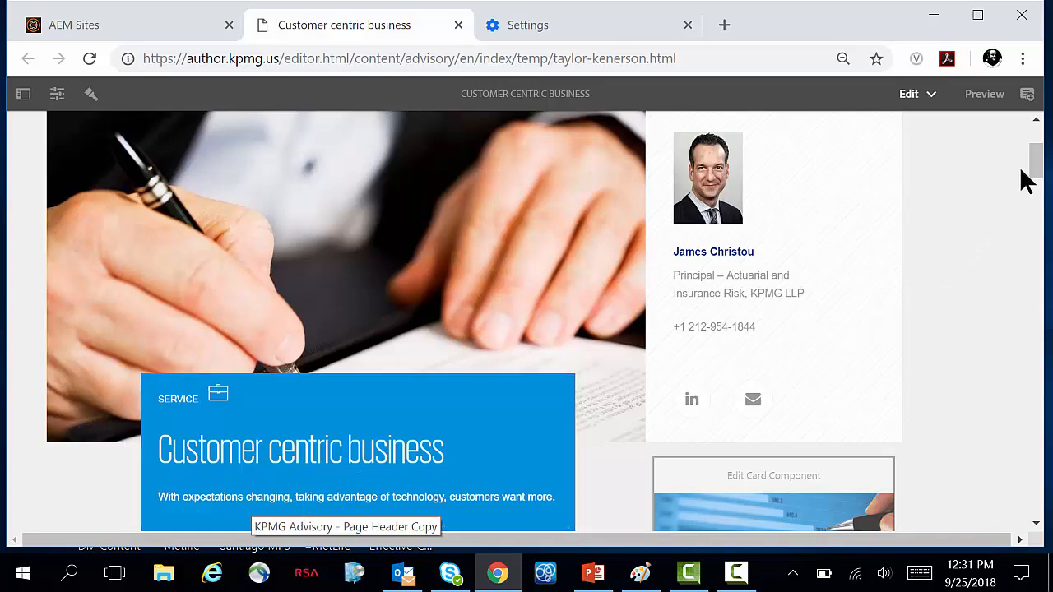
Switch the Customer centric business page to Preview mode and review its banner and featured author's bio
left_click_drag(1034, 158, 1035, 163)
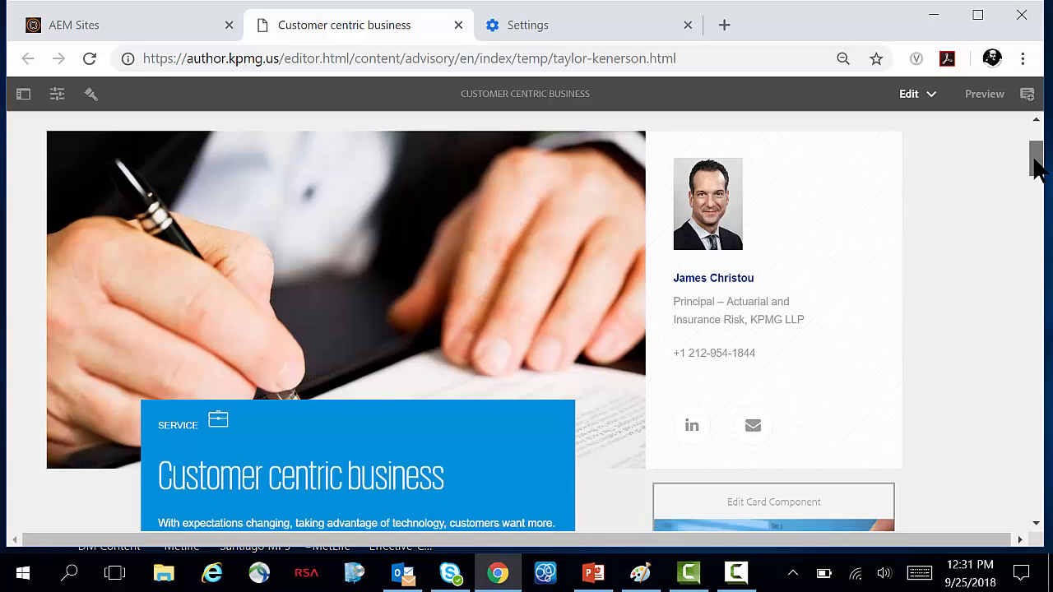
left_click(985, 95)
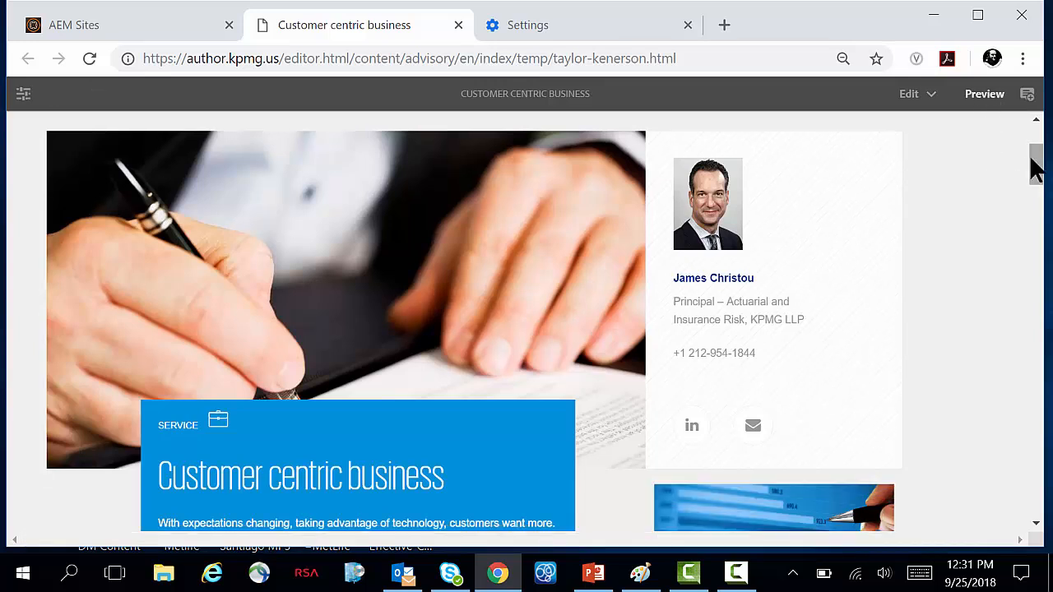
left_click_drag(1034, 155, 1034, 153)
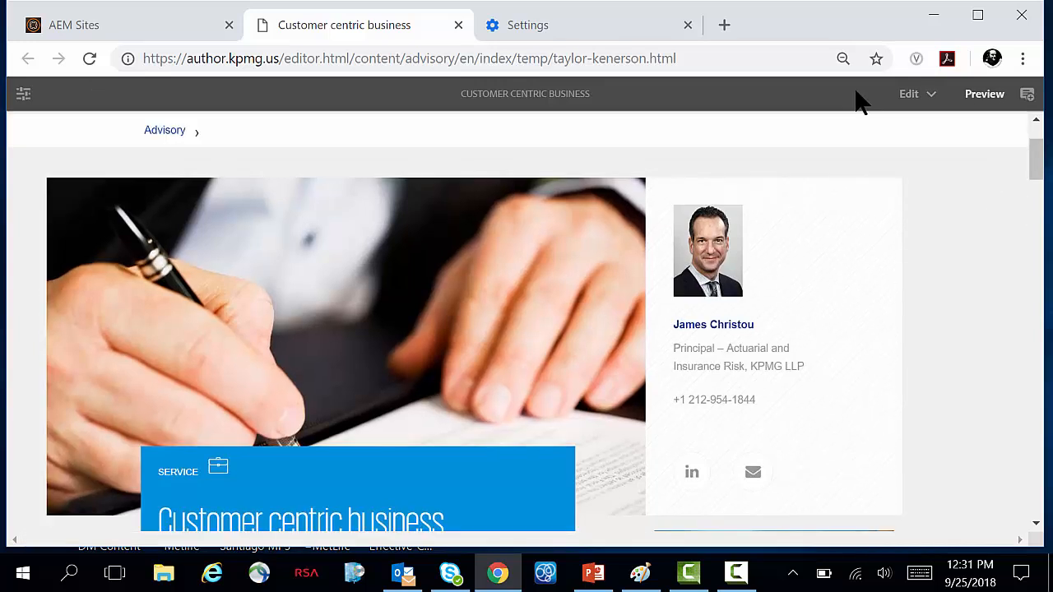
View the page as published in a separate browser tab, check its header and banner, and close that tab
left_click(23, 95)
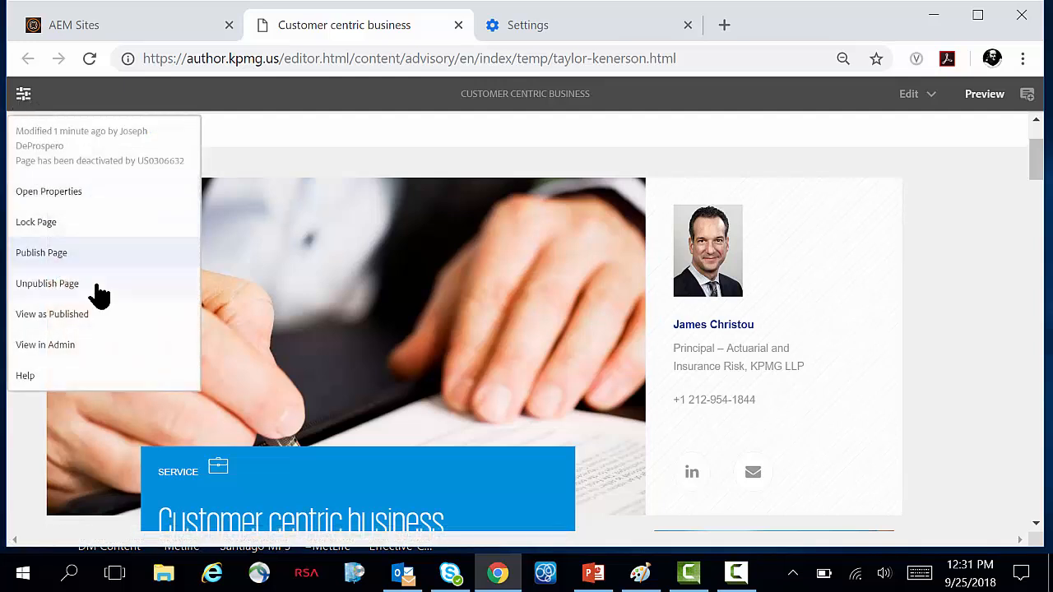
left_click(97, 316)
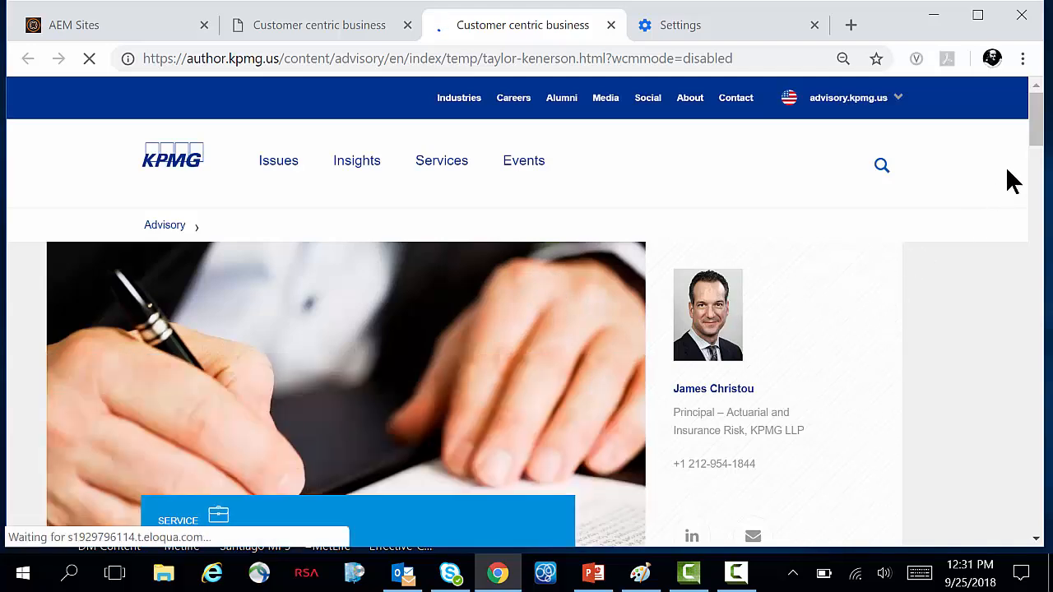
mouse_move(1038, 140)
left_mouse_down()
mouse_move(1038, 163)
mouse_move(1038, 132)
left_mouse_up()
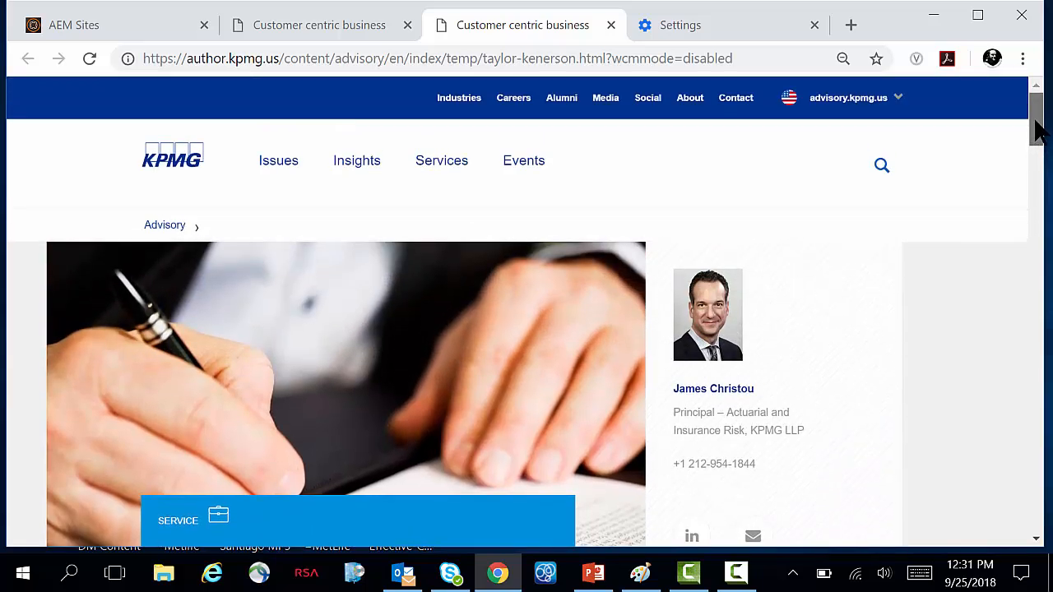
left_click(611, 25)
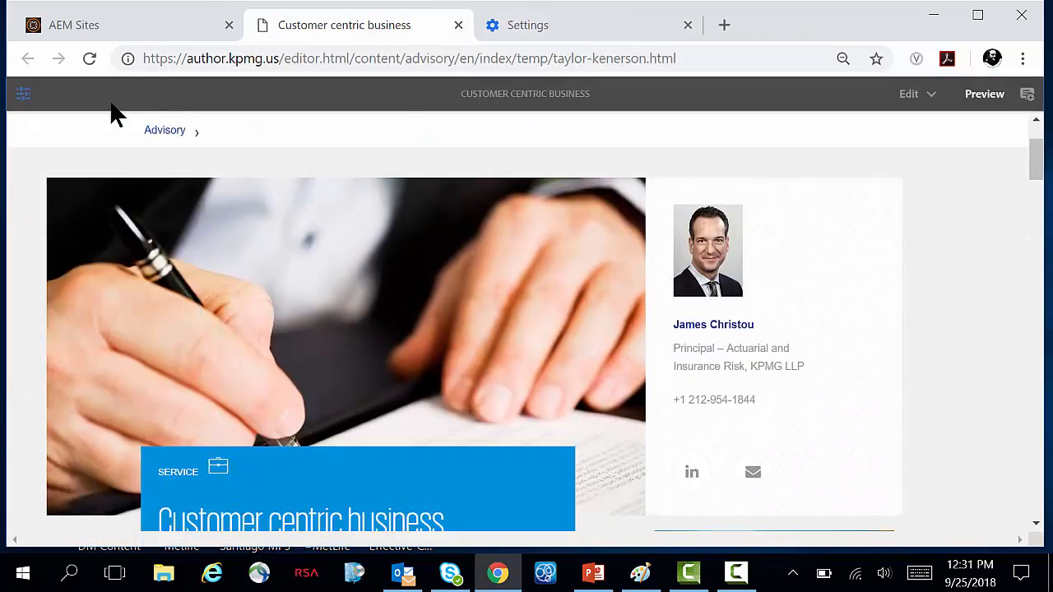
Publish the Customer centric business page from its page information options
left_click(24, 97)
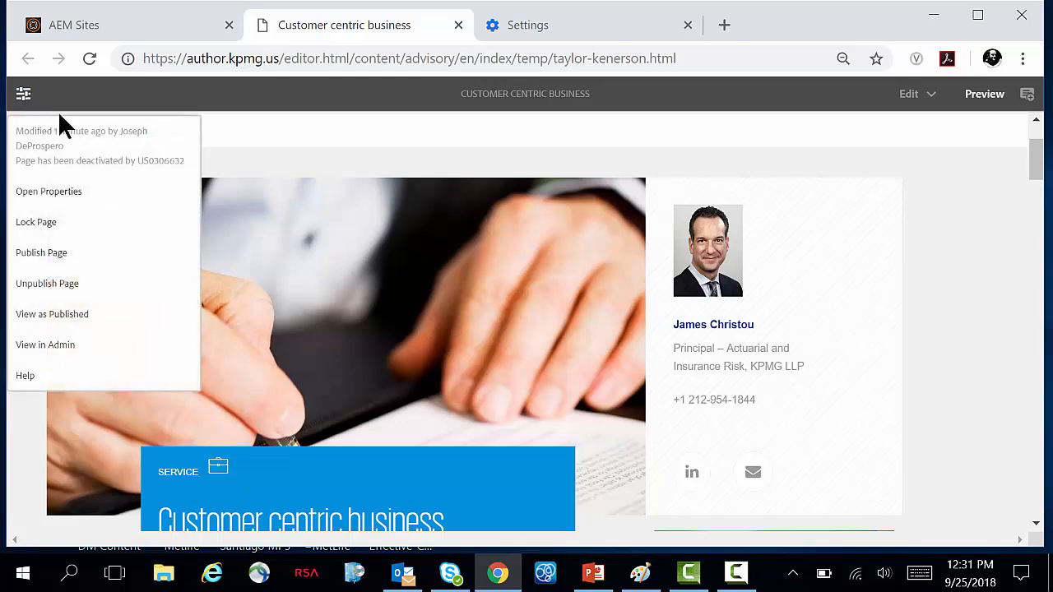
left_click(93, 260)
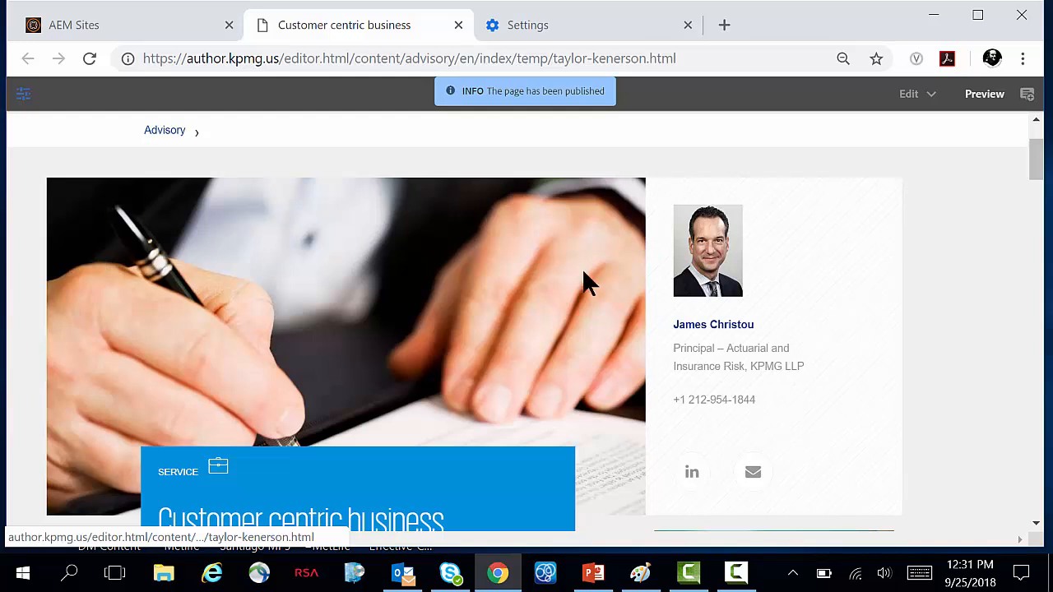